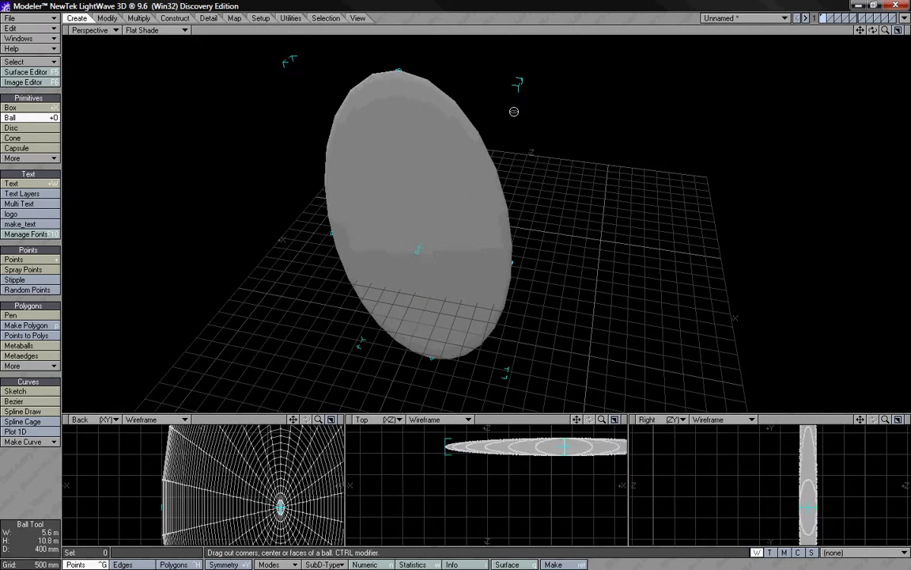
Thicken the flat ball to about 8.2 m and add further balls in the perspective view.
{"action": "mouse_move", "coordinate": [441, 204]}
{"action": "left_mouse_down"}
{"action": "mouse_move", "coordinate": [449, 182]}
{"action": "mouse_move", "coordinate": [547, 187]}
{"action": "mouse_move", "coordinate": [558, 94]}
{"action": "mouse_move", "coordinate": [504, 74]}
{"action": "mouse_move", "coordinate": [545, 126]}
{"action": "mouse_move", "coordinate": [541, 136]}
{"action": "mouse_move", "coordinate": [451, 202]}
{"action": "mouse_move", "coordinate": [462, 203]}
{"action": "mouse_move", "coordinate": [456, 178]}
{"action": "mouse_move", "coordinate": [431, 216]}
{"action": "left_mouse_up"}
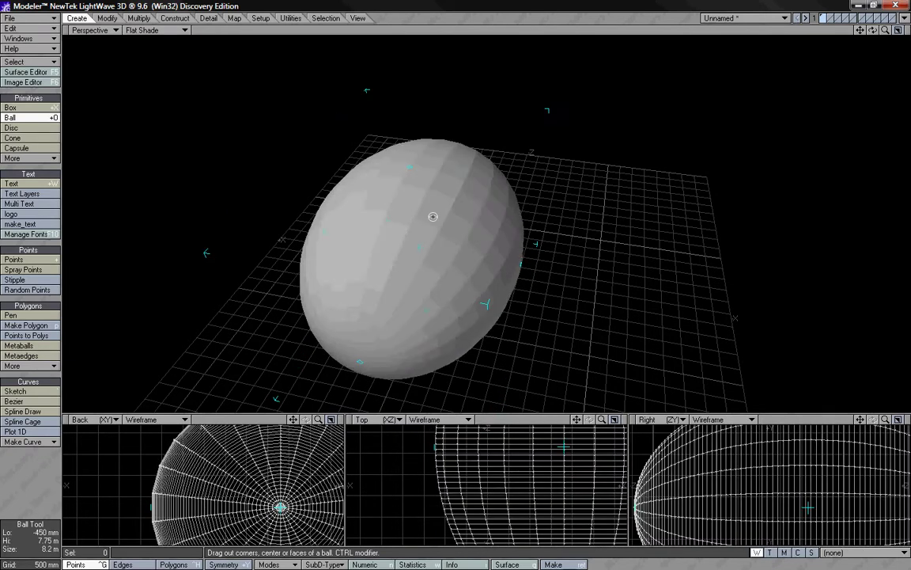
{"action": "right_click_drag", "start_coordinate": [431, 216], "coordinate": [536, 79]}
{"action": "left_click_drag", "start_coordinate": [537, 78], "coordinate": [582, 112]}
{"action": "left_click_drag", "start_coordinate": [860, 30], "coordinate": [456, 278]}
{"action": "left_click_drag", "start_coordinate": [442, 116], "coordinate": [2, 307]}
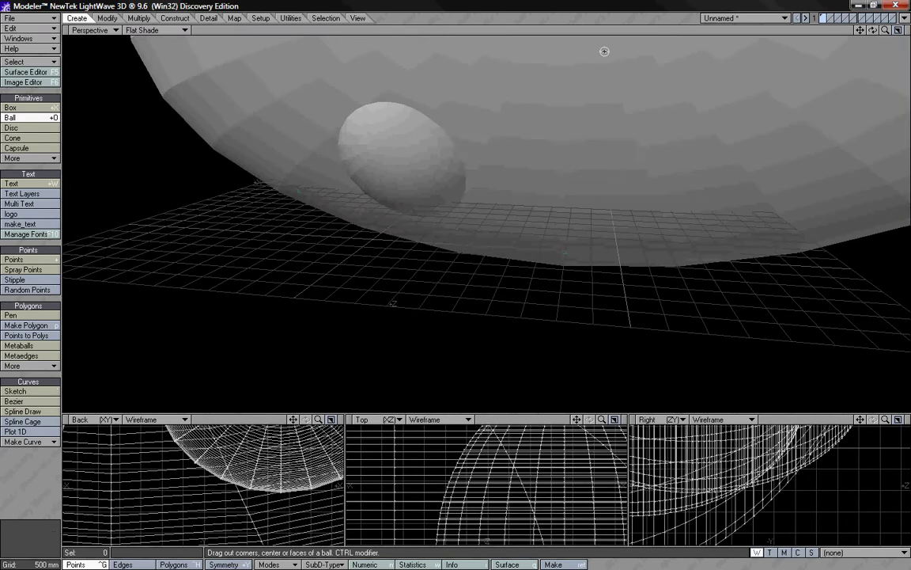
Stretch and move the large ball by its handles, reaching extreme sizes of about 1.038 km and 237.4 m.
{"action": "left_click_drag", "start_coordinate": [885, 30], "coordinate": [463, 279]}
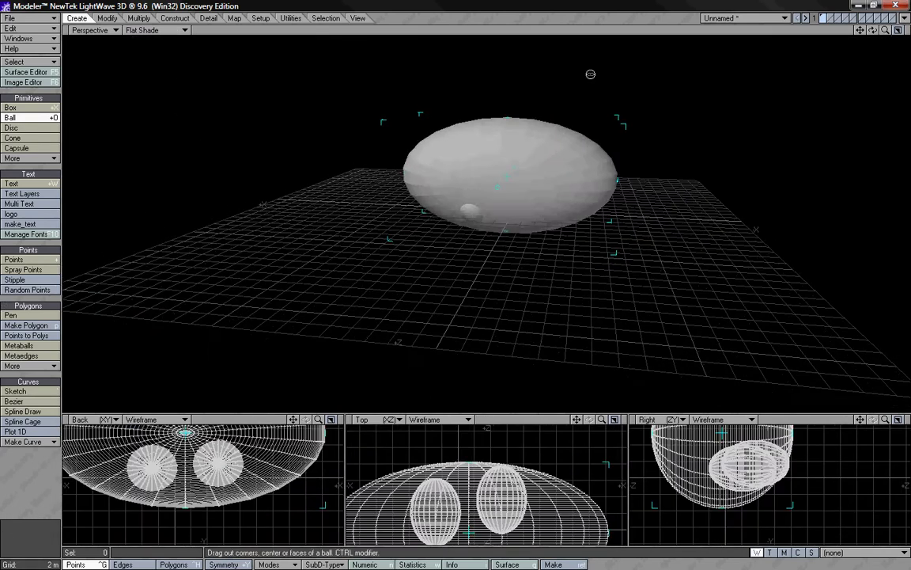
{"action": "left_click_drag", "start_coordinate": [518, 168], "coordinate": [554, 3]}
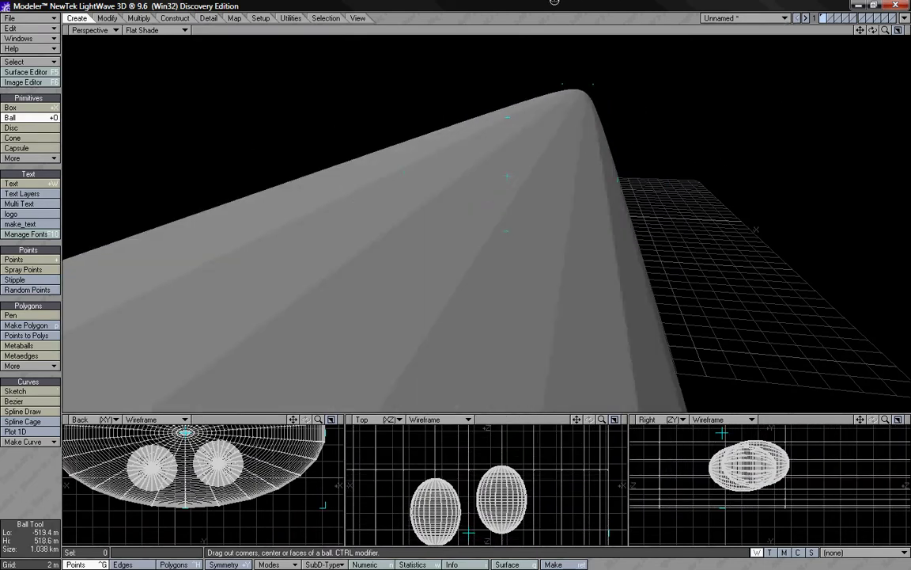
{"action": "left_click_drag", "start_coordinate": [605, 101], "coordinate": [128, 161]}
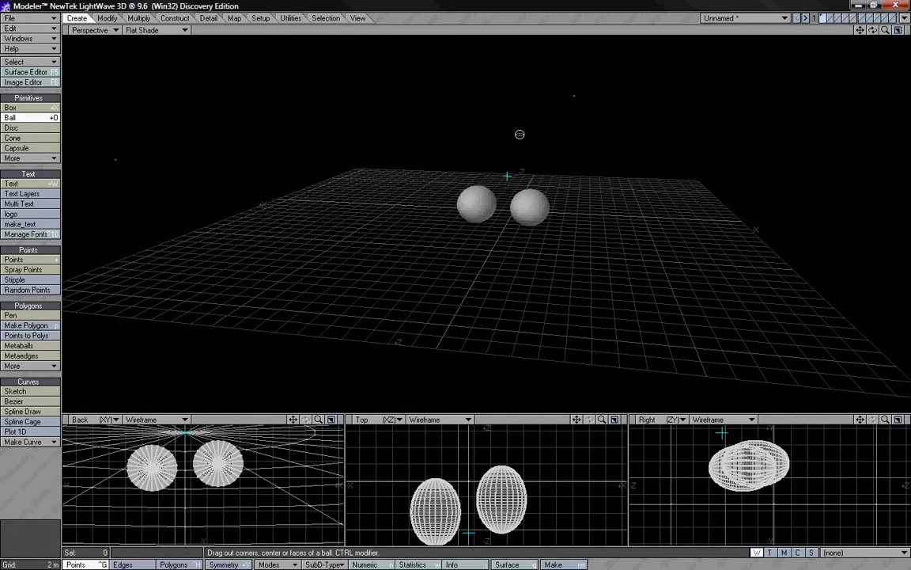
{"action": "mouse_move", "coordinate": [456, 279]}
{"action": "left_mouse_down"}
{"action": "mouse_move", "coordinate": [480, 291]}
{"action": "mouse_move", "coordinate": [467, 267]}
{"action": "mouse_move", "coordinate": [456, 282]}
{"action": "left_mouse_up"}
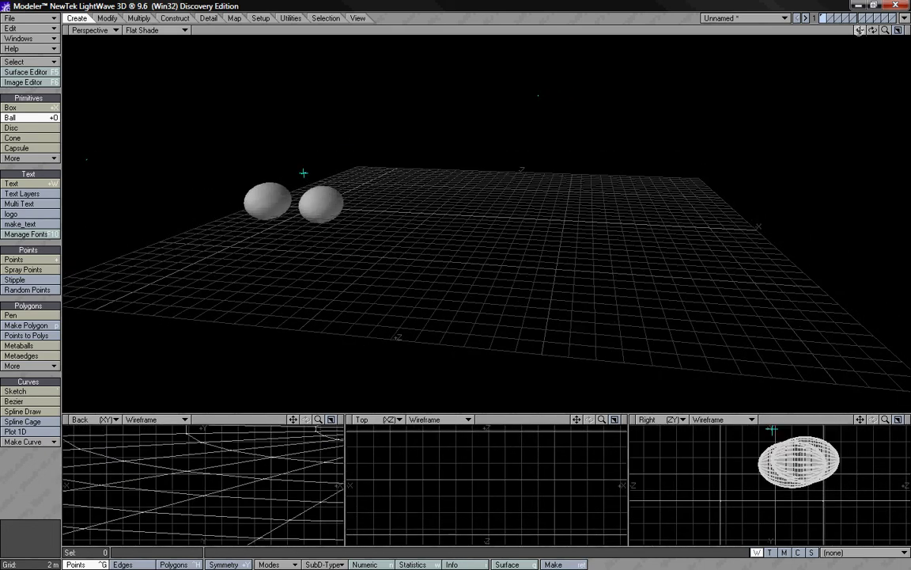
{"action": "left_click_drag", "start_coordinate": [303, 173], "coordinate": [254, 169]}
{"action": "left_click_drag", "start_coordinate": [859, 30], "coordinate": [456, 279]}
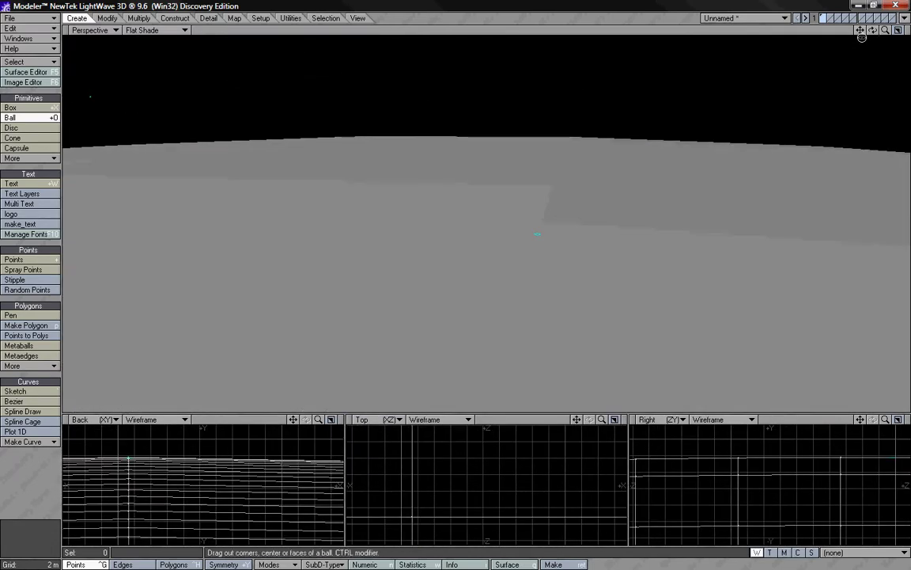
{"action": "left_click_drag", "start_coordinate": [860, 31], "coordinate": [489, 246]}
{"action": "mouse_move", "coordinate": [873, 30]}
{"action": "left_mouse_down"}
{"action": "mouse_move", "coordinate": [456, 279]}
{"action": "mouse_move", "coordinate": [456, 240]}
{"action": "mouse_move", "coordinate": [865, 46]}
{"action": "left_mouse_up"}
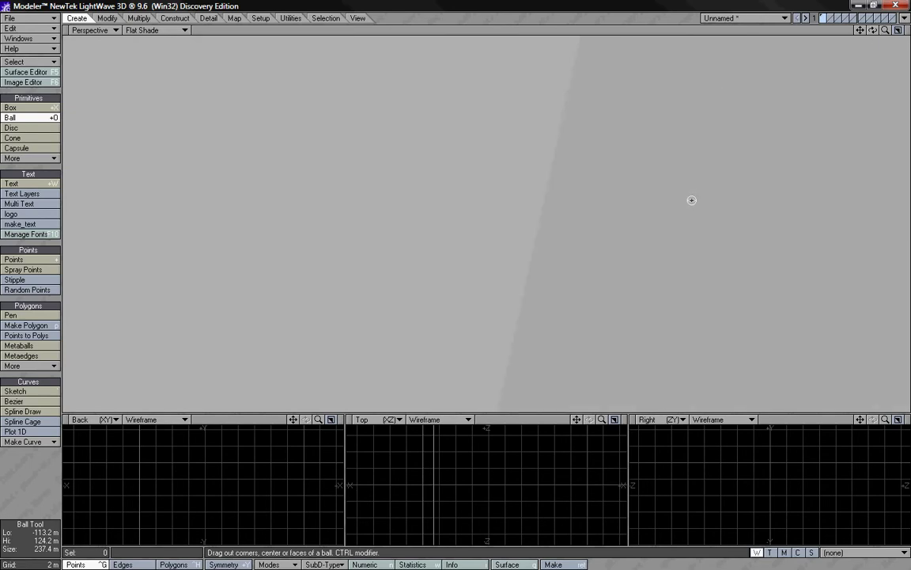
Delete the existing balls and draw a new ball about 22.8 m wide, 19.2 m high and 23.6 m deep.
{"action": "key", "text": "Delete"}
{"action": "left_click_drag", "start_coordinate": [860, 30], "coordinate": [456, 278]}
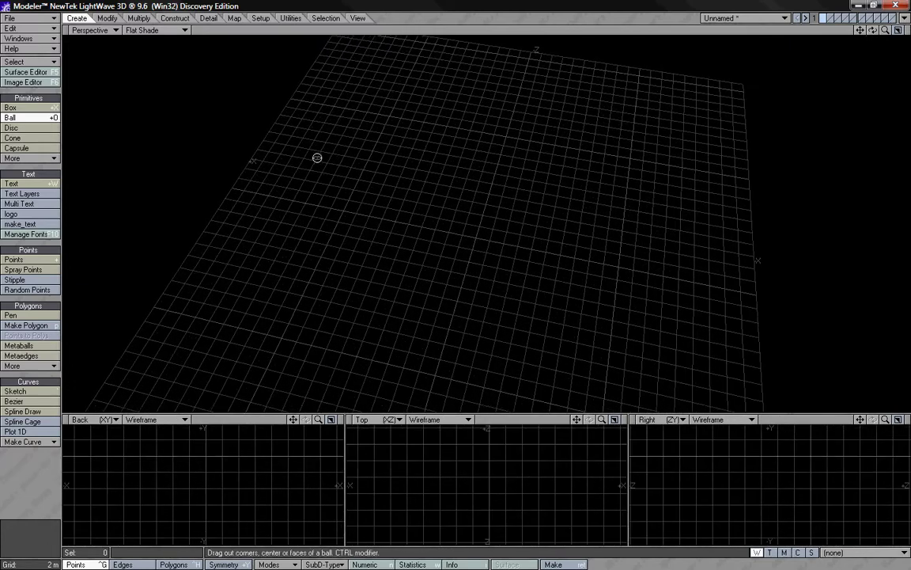
{"action": "left_click_drag", "start_coordinate": [317, 157], "coordinate": [425, 207]}
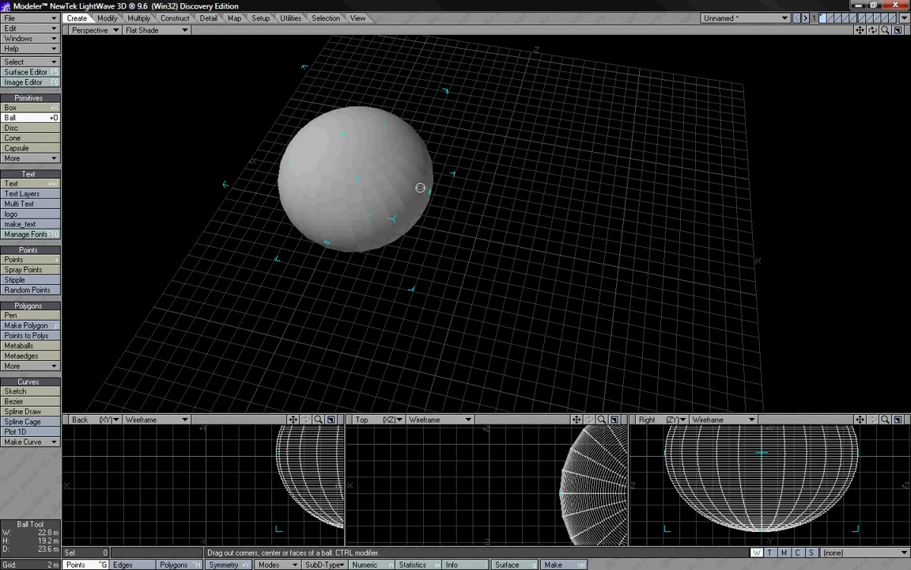
{"action": "key", "text": "Return"}
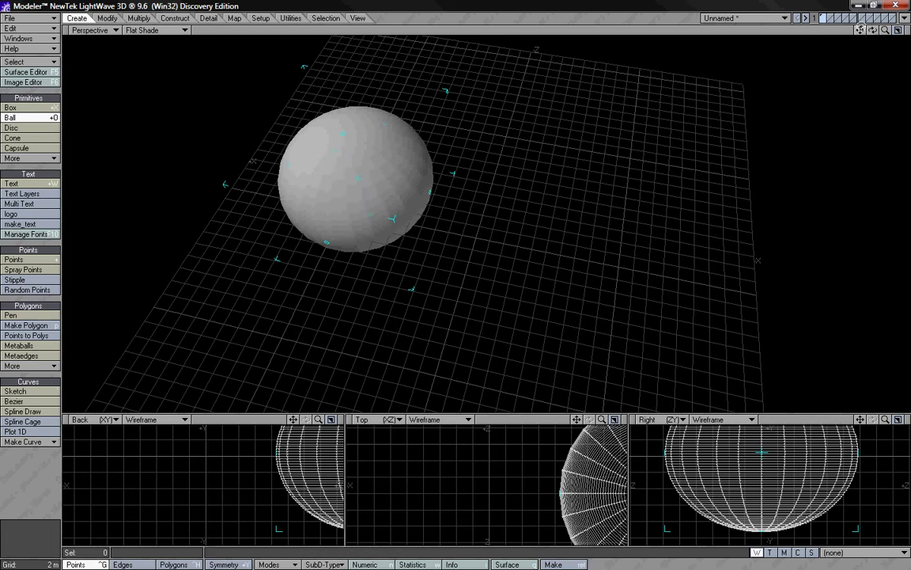
Reduce the ball's number of segments to three.
{"action": "key", "text": "a"}
{"action": "left_click_drag", "start_coordinate": [885, 31], "coordinate": [860, 30]}
{"action": "left_click_drag", "start_coordinate": [872, 30], "coordinate": [455, 279]}
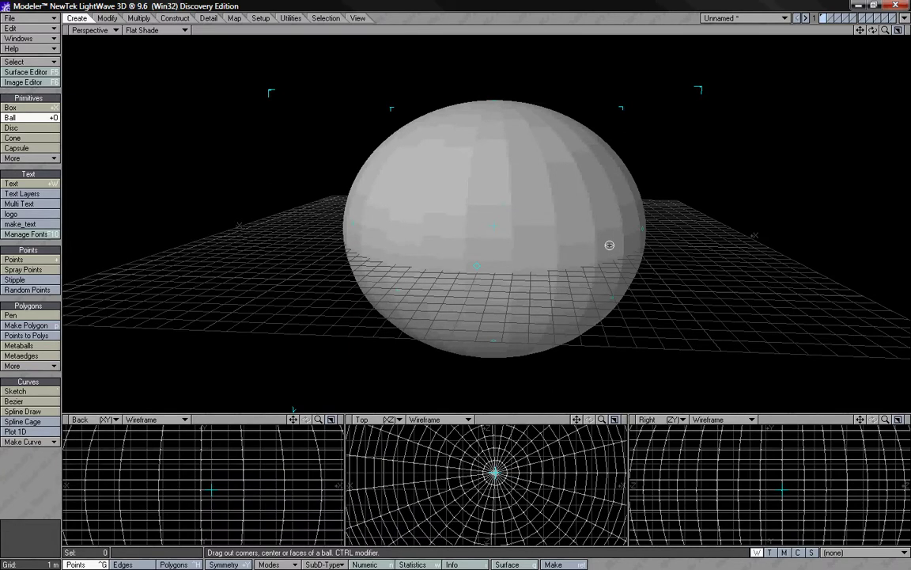
{"action": "key", "text": "Down"}
{"action": "key", "text": "Down"}
{"action": "key", "text": "Down"}
{"action": "key", "text": "Down"}
{"action": "key", "text": "Down"}
{"action": "key", "text": "Down"}
{"action": "key", "text": "Down"}
{"action": "key", "text": "Down"}
{"action": "key", "text": "Down"}
{"action": "key", "text": "Down"}
{"action": "key", "text": "Down"}
{"action": "key", "text": "Down"}
{"action": "key", "text": "Down"}
{"action": "key", "text": "Down"}
{"action": "key", "text": "Down"}
{"action": "key", "text": "Down"}
{"action": "key", "text": "Down"}
{"action": "key", "text": "Down"}
{"action": "key", "text": "Down"}
{"action": "key", "text": "Down"}
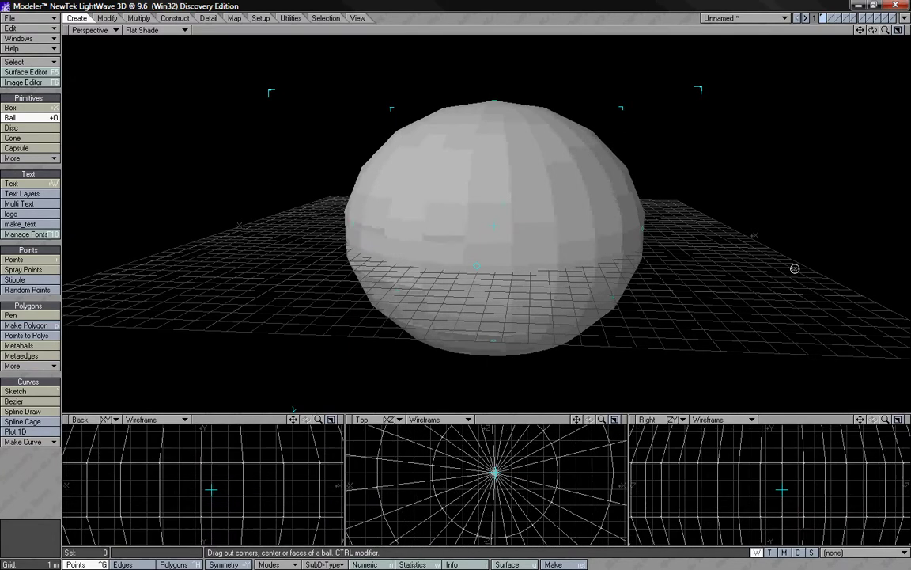
{"action": "key", "text": "Up"}
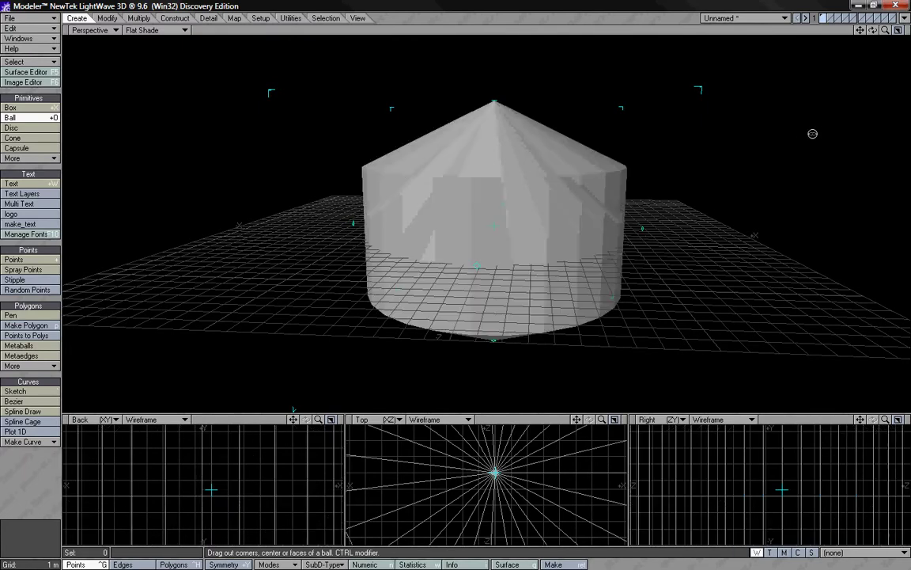
Increase the ball's segments gradually until its outline is round again.
{"action": "key", "text": "Down"}
{"action": "key", "text": "Up"}
{"action": "key", "text": "Up"}
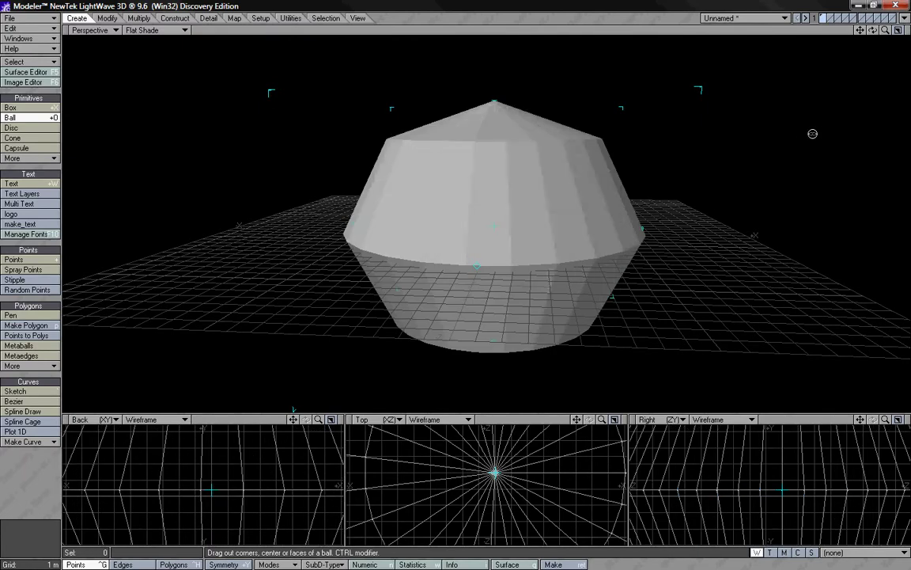
{"action": "key", "text": "Up"}
{"action": "key", "text": "Up"}
{"action": "key", "text": "Up"}
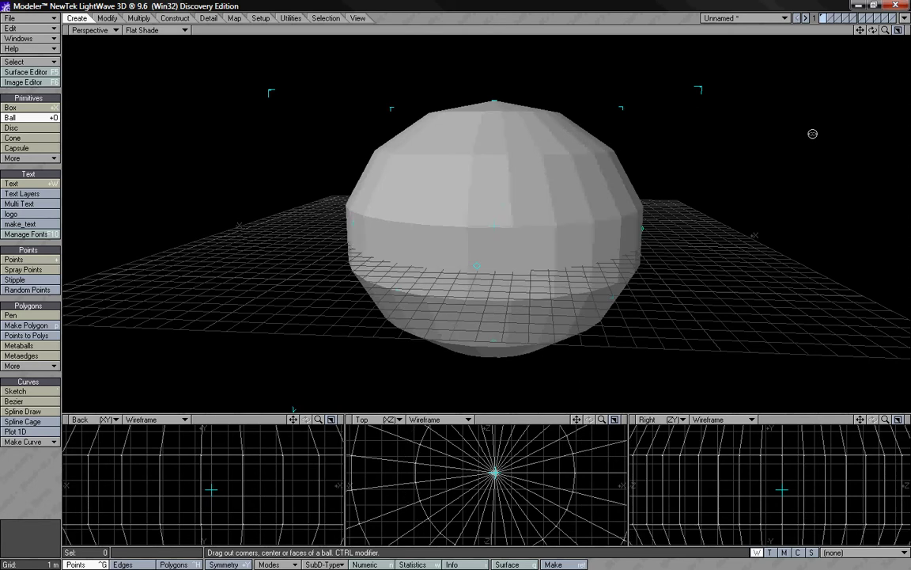
{"action": "key", "text": "Up"}
{"action": "key", "text": "Up"}
{"action": "key", "text": "Up"}
{"action": "key", "text": "Up"}
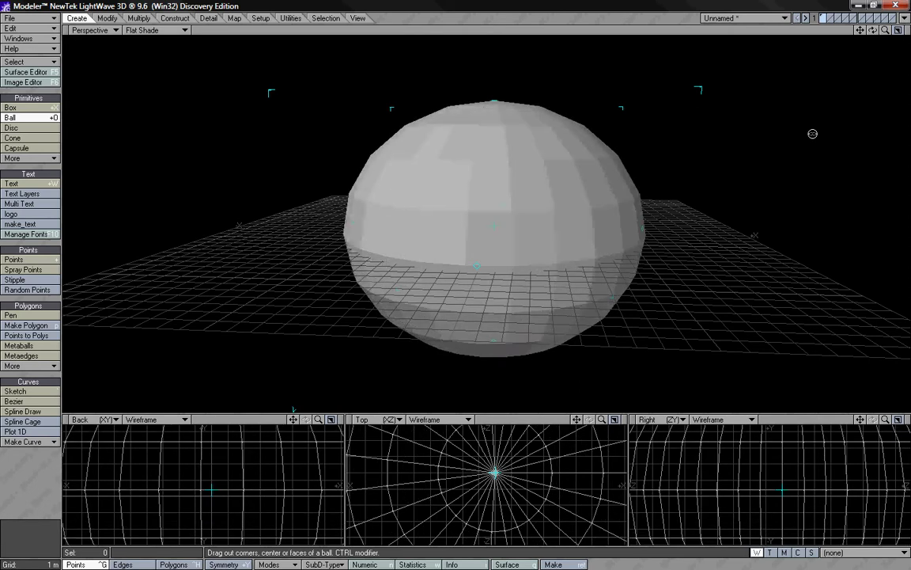
{"action": "key", "text": "Up"}
{"action": "key", "text": "Up"}
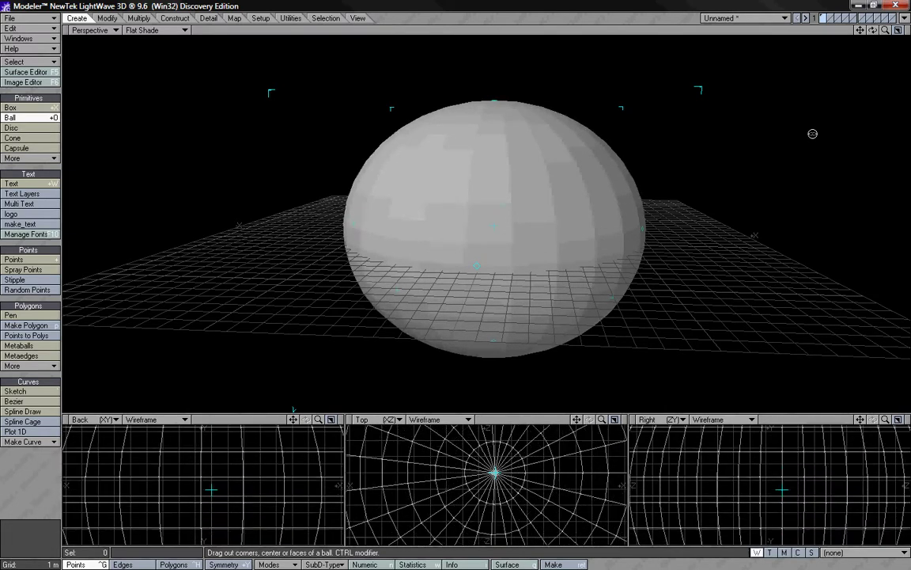
Reduce the ball's segments to two so that it forms a double cone.
{"action": "key", "text": "Down"}
{"action": "key", "text": "Down"}
{"action": "key", "text": "Down"}
{"action": "key", "text": "Down"}
{"action": "key", "text": "Down"}
{"action": "key", "text": "Down"}
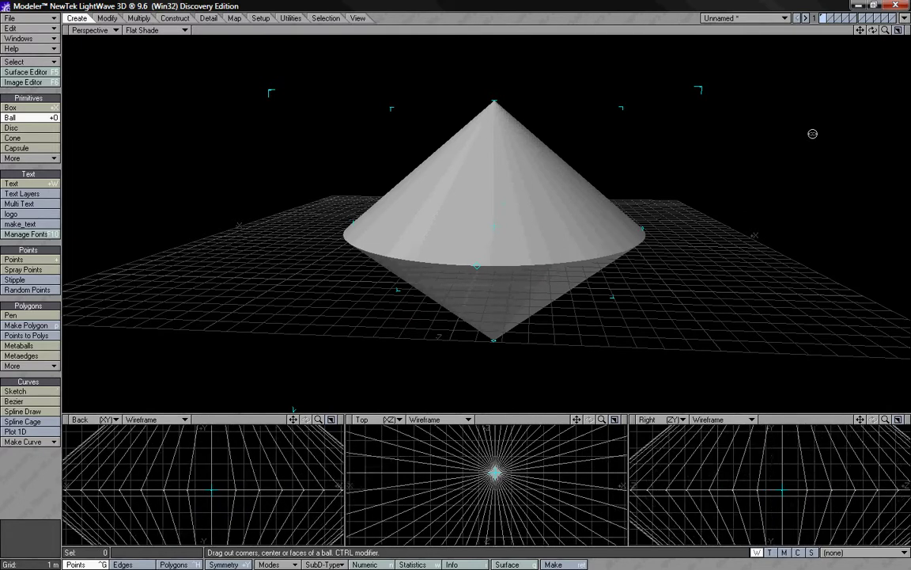
Reduce the number of sides of the two-segment ball to three.
{"action": "key", "text": "Left"}
{"action": "key", "text": "Left"}
{"action": "key", "text": "Left"}
{"action": "key", "text": "Left"}
{"action": "key", "text": "Left"}
{"action": "key", "text": "Left"}
{"action": "key", "text": "Left"}
{"action": "key", "text": "Left"}
{"action": "key", "text": "Left"}
{"action": "key", "text": "Left"}
{"action": "key", "text": "Left"}
{"action": "key", "text": "Left"}
{"action": "key", "text": "Left"}
{"action": "key", "text": "Left"}
{"action": "key", "text": "Left"}
{"action": "key", "text": "Left"}
{"action": "key", "text": "Left"}
{"action": "key", "text": "Left"}
{"action": "key", "text": "Left"}
{"action": "key", "text": "Left"}
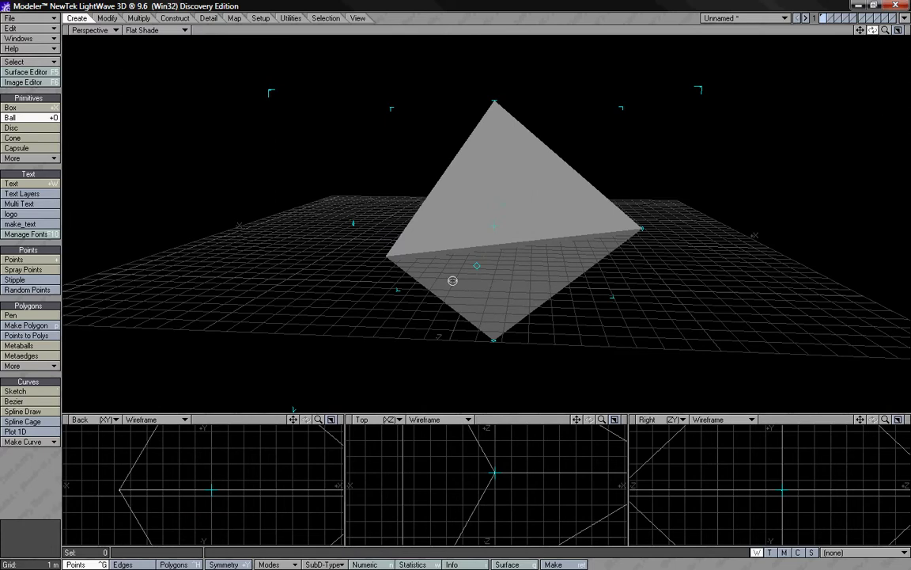
Increase the segments of the three-sided ball until its vertical profile is smoothly curved.
{"action": "left_click_drag", "start_coordinate": [452, 280], "coordinate": [456, 278], "text": "alt"}
{"action": "key", "text": "Up"}
{"action": "key", "text": "Up"}
{"action": "key", "text": "Up"}
{"action": "key", "text": "Up"}
{"action": "key", "text": "Up"}
{"action": "key", "text": "Up"}
{"action": "key", "text": "Up"}
{"action": "key", "text": "Up"}
{"action": "key", "text": "Up"}
{"action": "key", "text": "Up"}
{"action": "key", "text": "Up"}
{"action": "key", "text": "Up"}
{"action": "key", "text": "Up"}
{"action": "key", "text": "Up"}
{"action": "key", "text": "Up"}
{"action": "key", "text": "Up"}
{"action": "key", "text": "Up"}
{"action": "key", "text": "Up"}
{"action": "key", "text": "Up"}
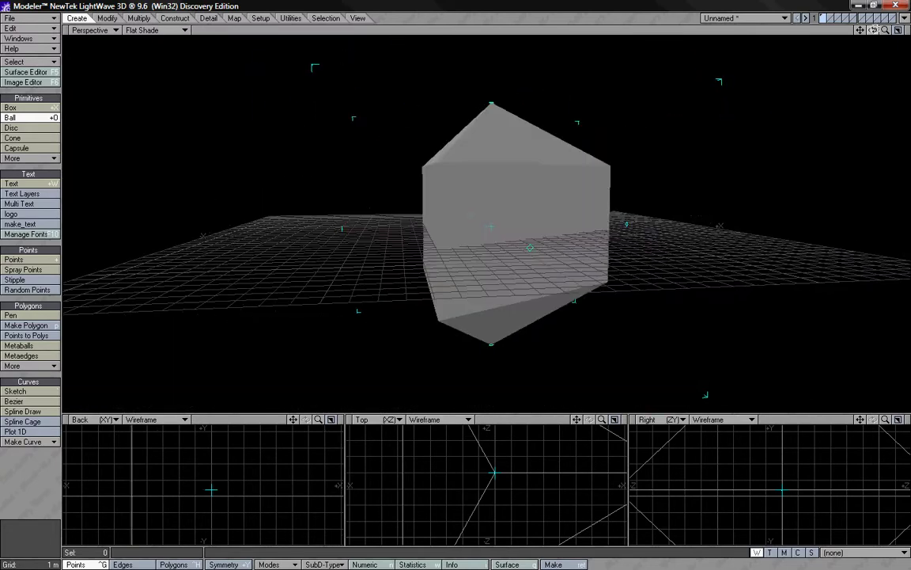
{"action": "key", "text": "Right"}
{"action": "key", "text": "Right"}
{"action": "key", "text": "Right"}
{"action": "key", "text": "Right"}
{"action": "key", "text": "Right"}
{"action": "key", "text": "Right"}
{"action": "key", "text": "Right"}
{"action": "key", "text": "Right"}
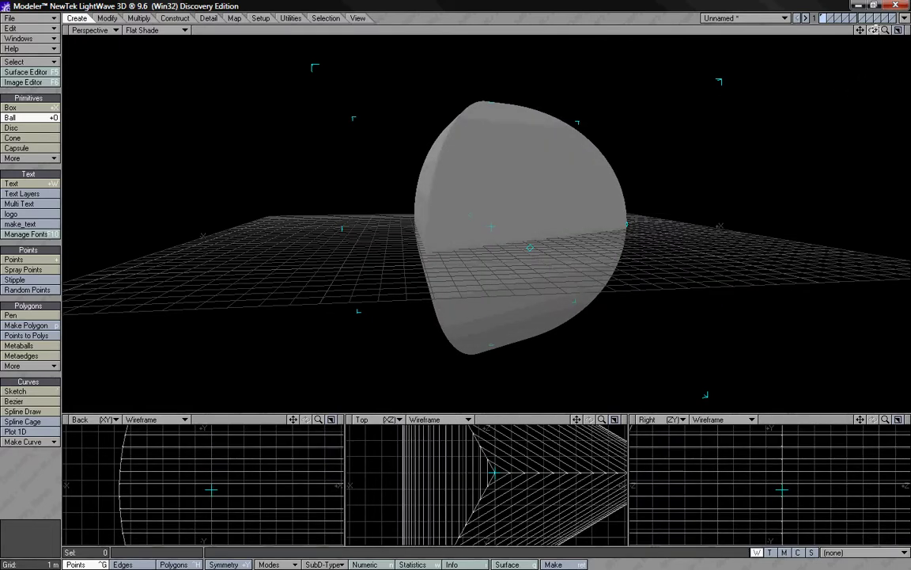
{"action": "key", "text": "Up"}
{"action": "key", "text": "Up"}
{"action": "key", "text": "Up"}
{"action": "key", "text": "Up"}
{"action": "key", "text": "Up"}
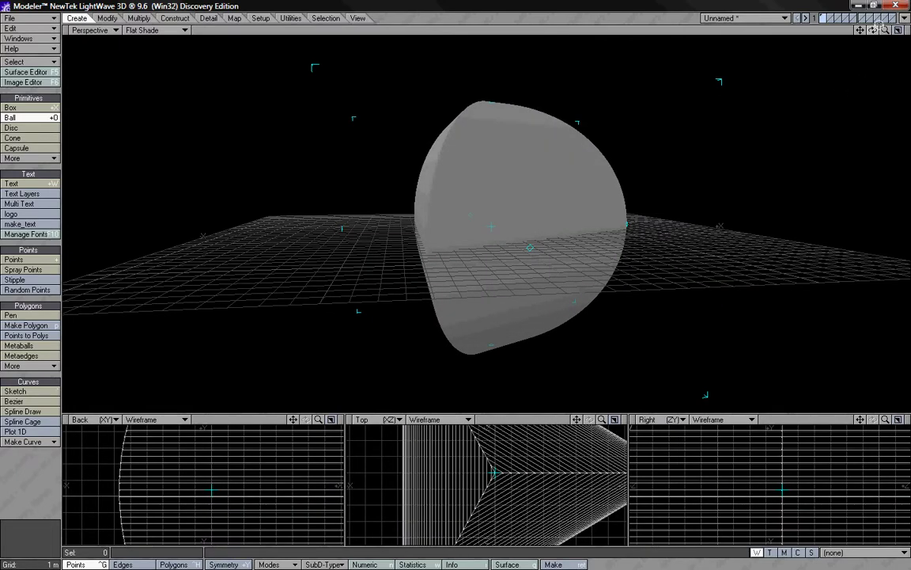
Vary the ball's number of sides and settle on six.
{"action": "left_click_drag", "start_coordinate": [456, 278], "coordinate": [883, 152], "text": "alt"}
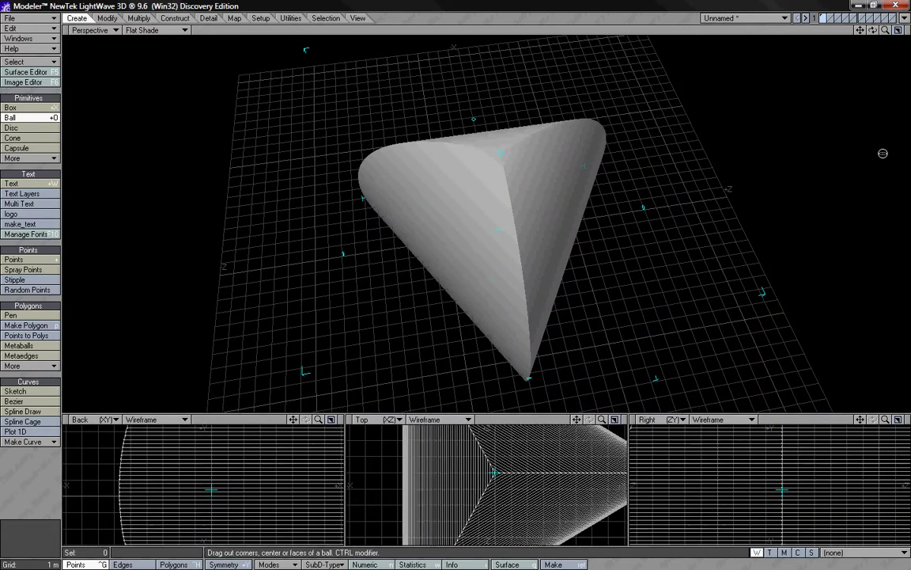
{"action": "key", "text": "Right"}
{"action": "key", "text": "Right"}
{"action": "key", "text": "Right"}
{"action": "key", "text": "Right"}
{"action": "key", "text": "Right"}
{"action": "key", "text": "Right"}
{"action": "key", "text": "Right"}
{"action": "key", "text": "Right"}
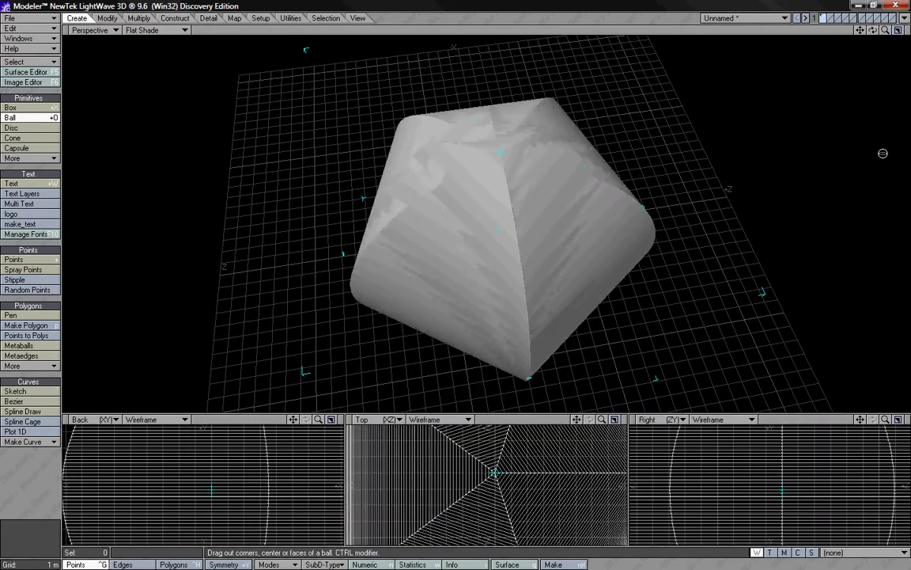
{"action": "key", "text": "Left"}
{"action": "key", "text": "Left"}
{"action": "key", "text": "Left"}
{"action": "key", "text": "Left"}
{"action": "key", "text": "Left"}
{"action": "key", "text": "Left"}
{"action": "key", "text": "Left"}
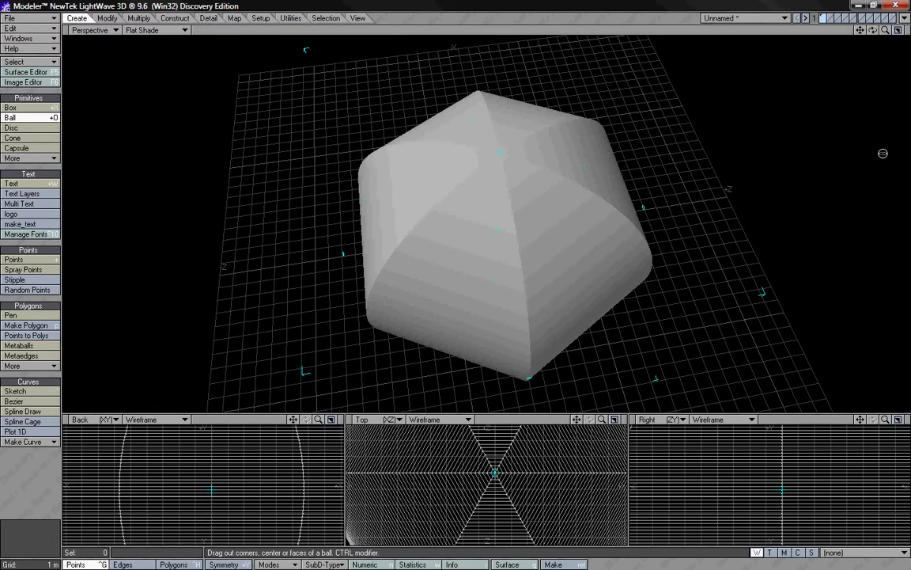
Commit the six-sided ball and draw several freehand curves and letter-like strokes around it with the Sketch tool.
{"action": "left_click_drag", "start_coordinate": [886, 31], "coordinate": [455, 277]}
{"action": "left_click_drag", "start_coordinate": [873, 30], "coordinate": [459, 275]}
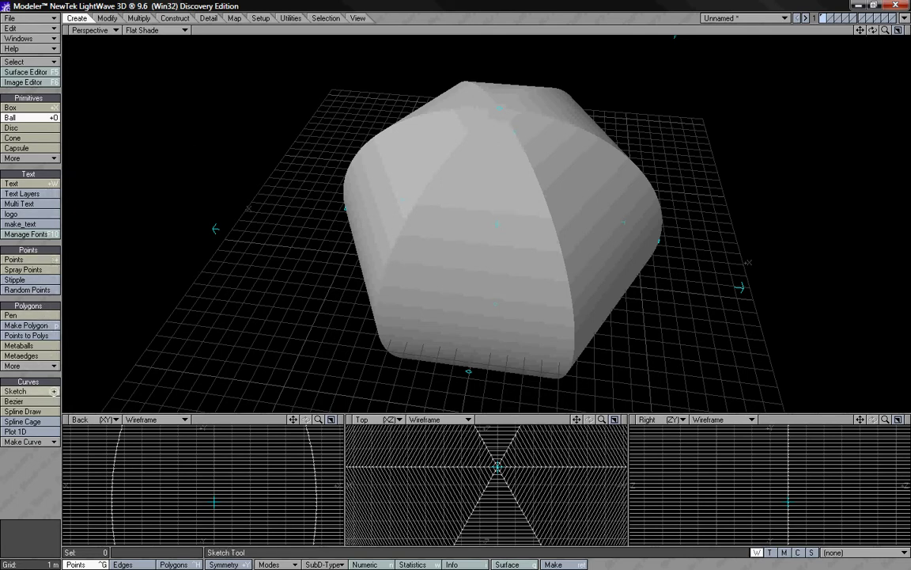
{"action": "left_click", "coordinate": [34, 391]}
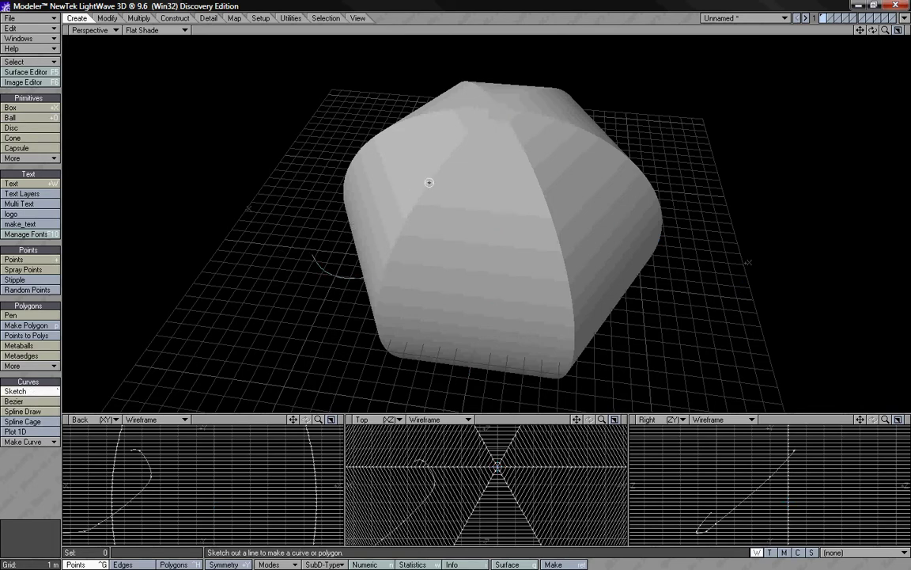
{"action": "left_click_drag", "start_coordinate": [806, 230], "coordinate": [805, 229]}
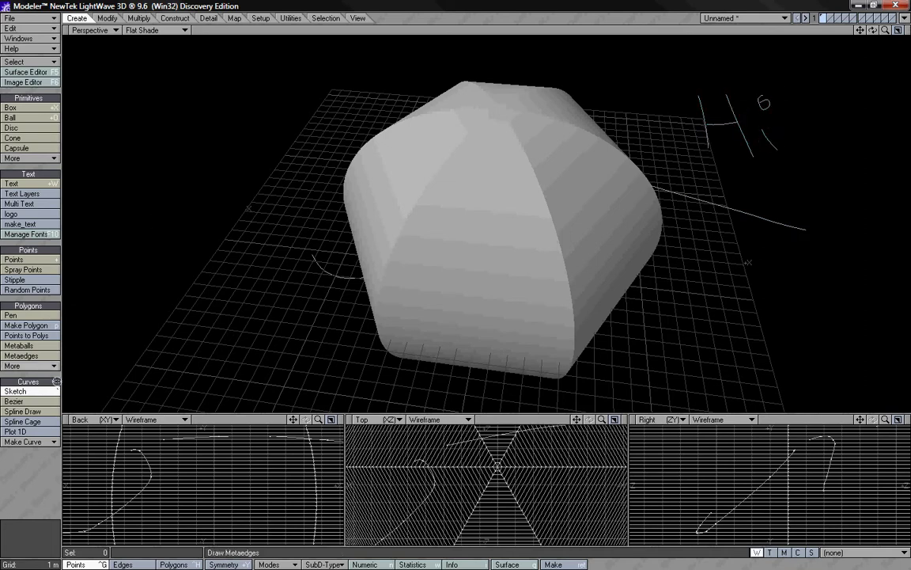
Try to create a Plot 1D curve with the default settings.
{"action": "left_click", "coordinate": [41, 429]}
{"action": "left_click", "coordinate": [424, 168]}
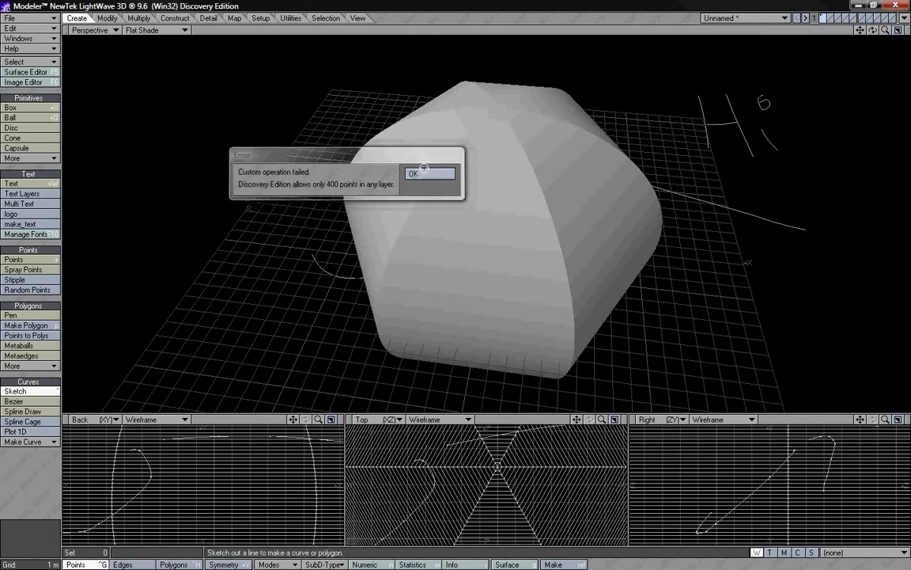
{"action": "left_click", "coordinate": [424, 172]}
Draw a Bezier curve with several control points across the ball and adjust its points near the ball's front.
{"action": "left_click", "coordinate": [41, 398]}
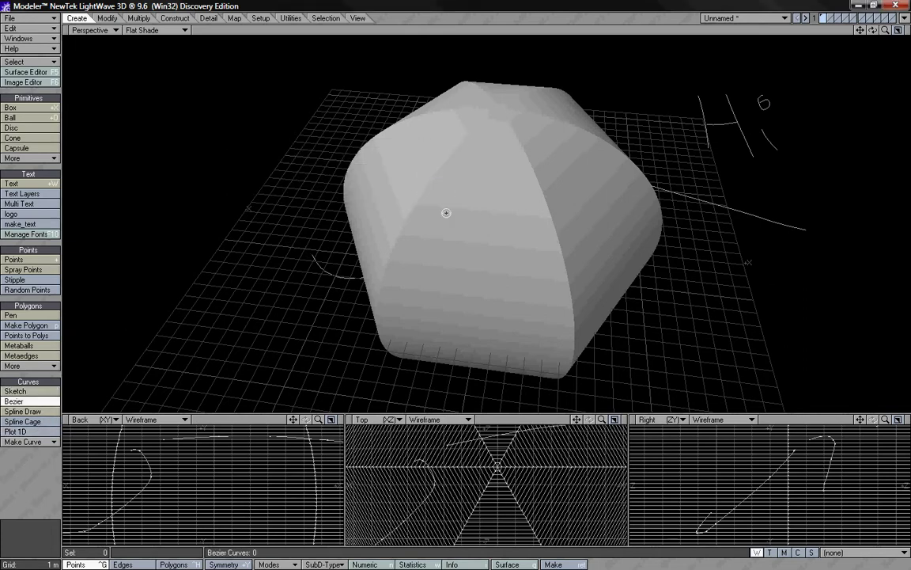
{"action": "mouse_move", "coordinate": [447, 212]}
{"action": "left_mouse_down"}
{"action": "mouse_move", "coordinate": [470, 299]}
{"action": "mouse_move", "coordinate": [569, 222]}
{"action": "left_mouse_up"}
{"action": "left_click_drag", "start_coordinate": [354, 196], "coordinate": [610, 171]}
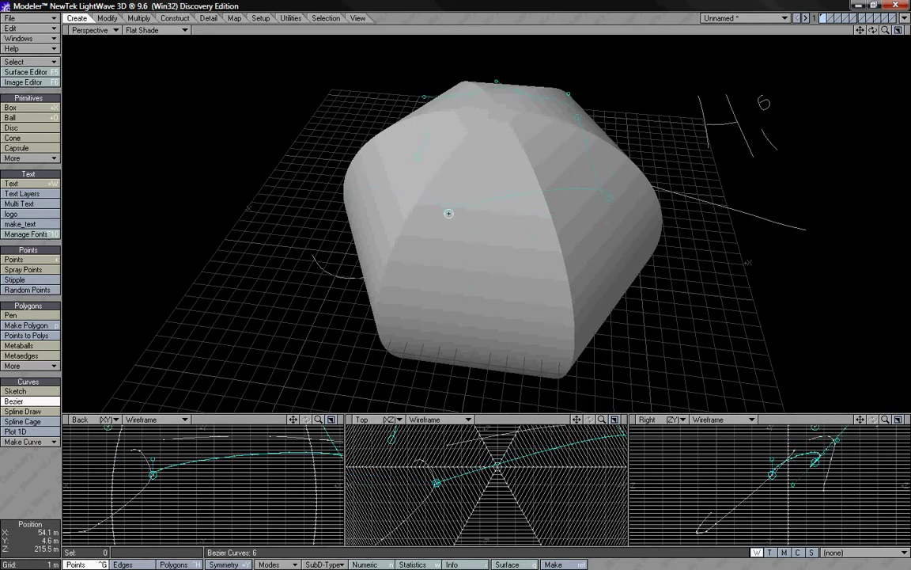
{"action": "left_click_drag", "start_coordinate": [449, 213], "coordinate": [507, 225]}
{"action": "mouse_move", "coordinate": [431, 199]}
{"action": "left_mouse_down"}
{"action": "mouse_move", "coordinate": [452, 223]}
{"action": "mouse_move", "coordinate": [434, 201]}
{"action": "left_mouse_up"}
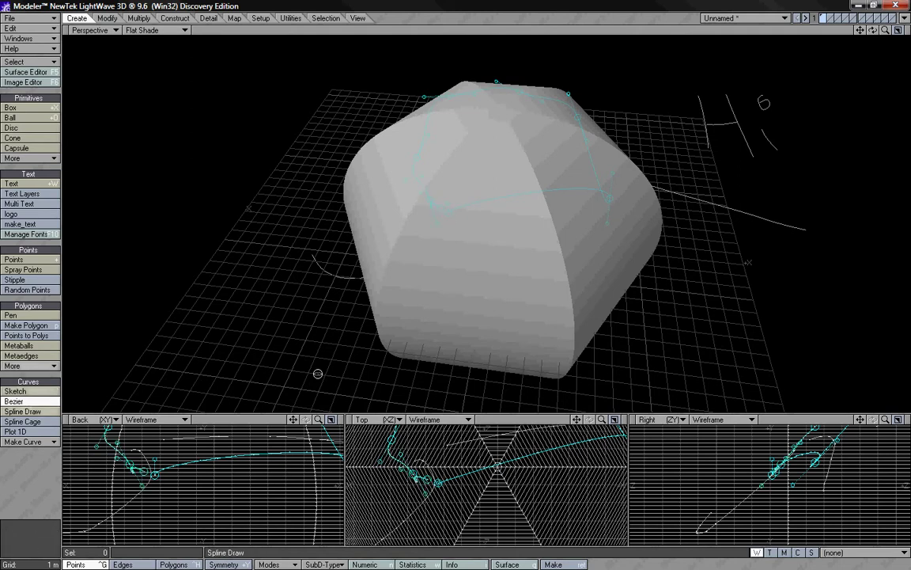
Commit the Bezier curve, switch to Spline Draw and try another Plot 1D curve.
{"action": "left_click", "coordinate": [36, 412]}
{"action": "left_click", "coordinate": [39, 431]}
{"action": "left_click", "coordinate": [417, 175]}
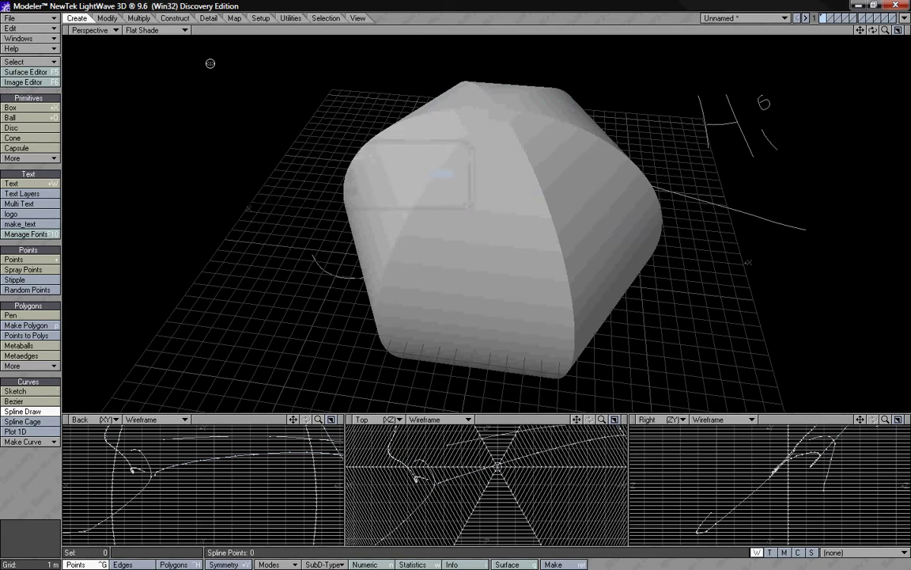
Stretch the six-sided ball together with its sketched curves using the Stretch tool.
{"action": "left_click", "coordinate": [107, 17]}
{"action": "left_click", "coordinate": [24, 249]}
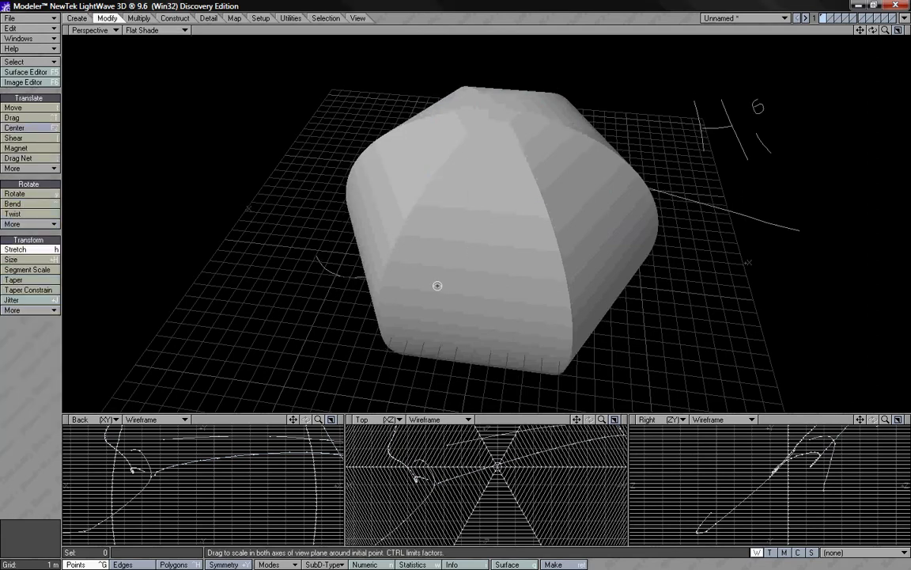
{"action": "left_click_drag", "start_coordinate": [434, 288], "coordinate": [470, 362]}
{"action": "left_click_drag", "start_coordinate": [872, 30], "coordinate": [451, 194]}
Bend the ball with its curves by about 60° and rotate the whole model slightly.
{"action": "left_click", "coordinate": [12, 204]}
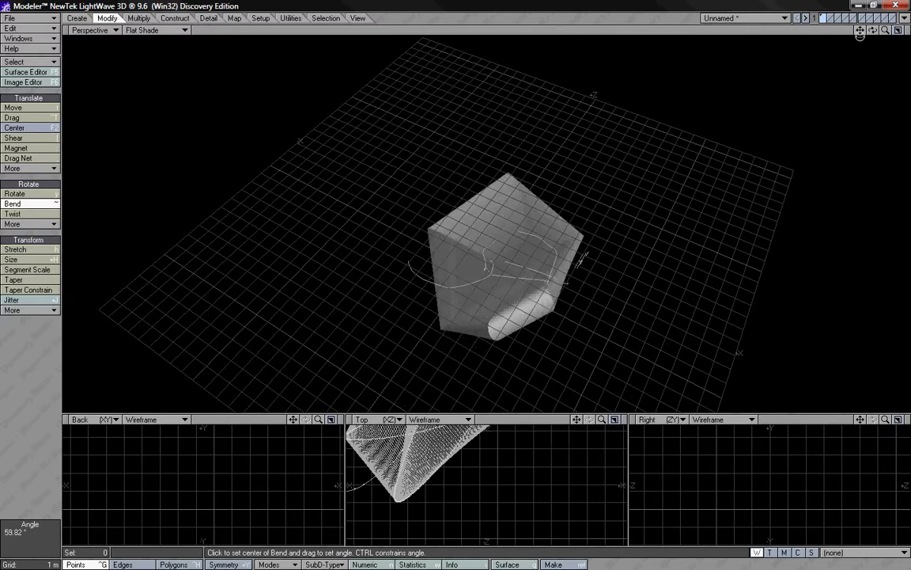
{"action": "left_click_drag", "start_coordinate": [859, 31], "coordinate": [456, 278]}
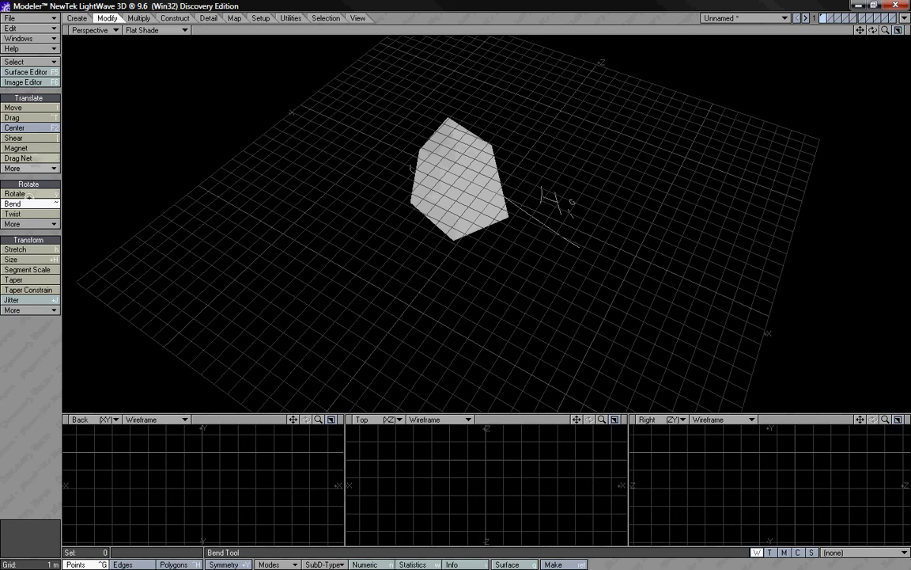
{"action": "left_click", "coordinate": [24, 193]}
{"action": "mouse_move", "coordinate": [456, 278]}
{"action": "left_mouse_down"}
{"action": "mouse_move", "coordinate": [455, 350]}
{"action": "mouse_move", "coordinate": [456, 278]}
{"action": "mouse_move", "coordinate": [455, 325]}
{"action": "mouse_move", "coordinate": [455, 289]}
{"action": "left_mouse_up"}
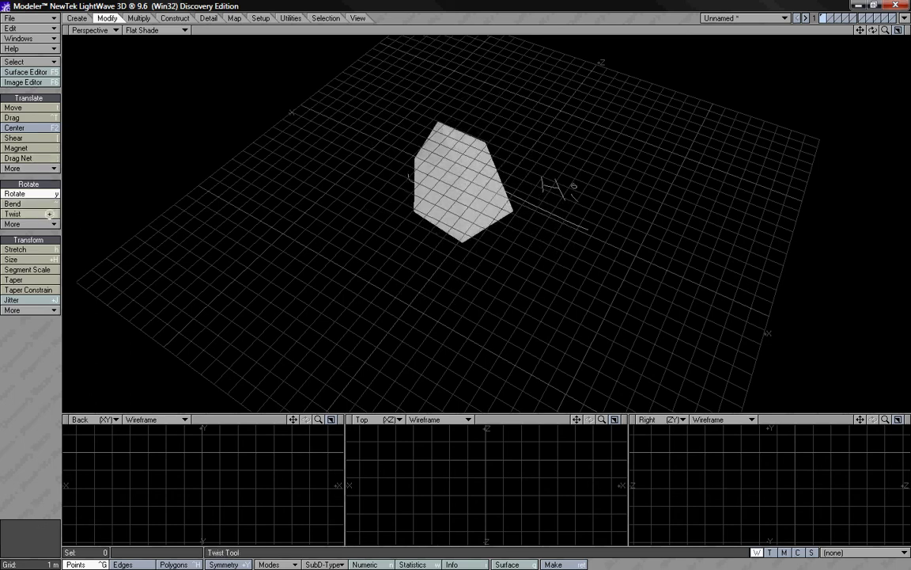
Select four points on the ball's face and twist them out of the surface.
{"action": "left_click", "coordinate": [46, 195]}
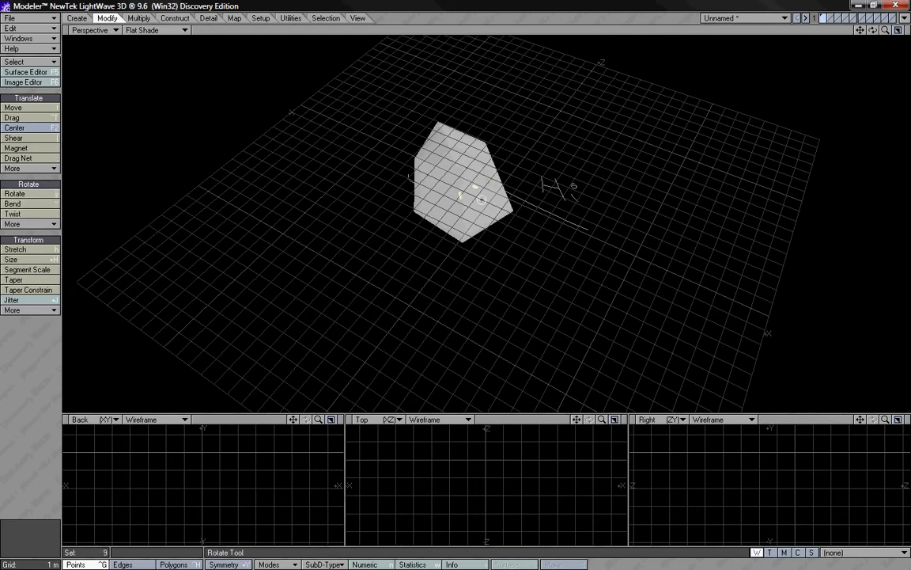
{"action": "left_click", "coordinate": [51, 214]}
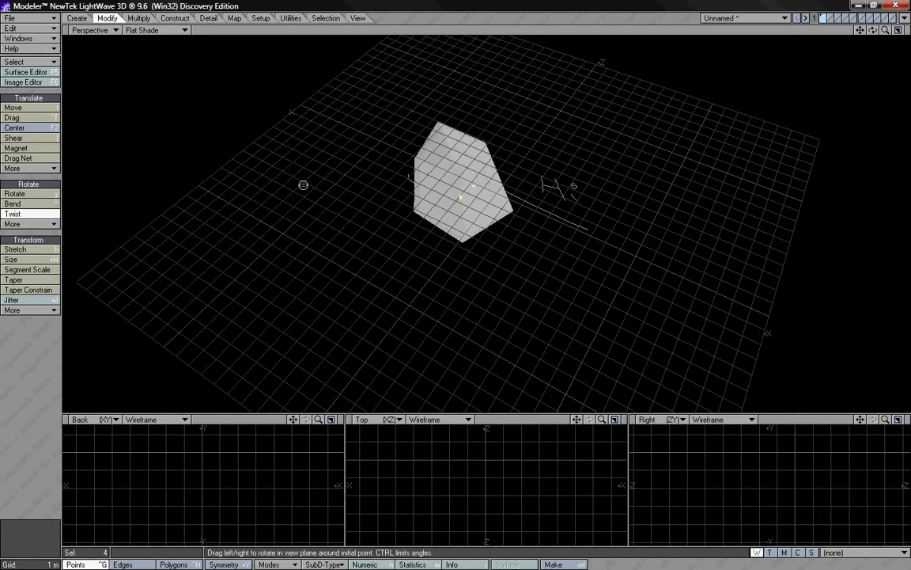
{"action": "mouse_move", "coordinate": [456, 279]}
{"action": "left_mouse_down"}
{"action": "mouse_move", "coordinate": [416, 277]}
{"action": "mouse_move", "coordinate": [478, 273]}
{"action": "mouse_move", "coordinate": [457, 272]}
{"action": "left_mouse_up"}
{"action": "left_click_drag", "start_coordinate": [433, 177], "coordinate": [441, 176]}
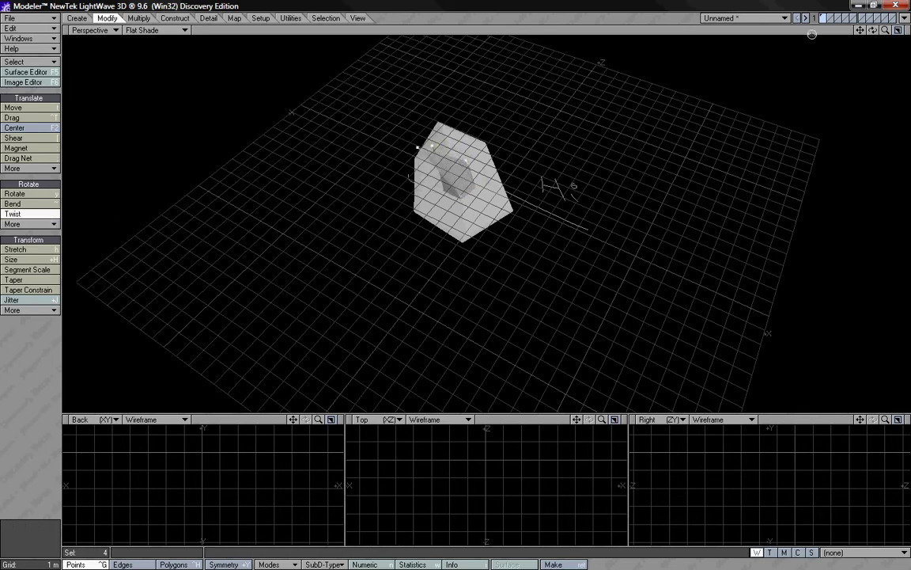
Twist the four selected points further to pull the ball's surface into a tall spike.
{"action": "key", "text": "space"}
{"action": "left_click_drag", "start_coordinate": [886, 30], "coordinate": [456, 278]}
{"action": "left_click_drag", "start_coordinate": [884, 31], "coordinate": [445, 281]}
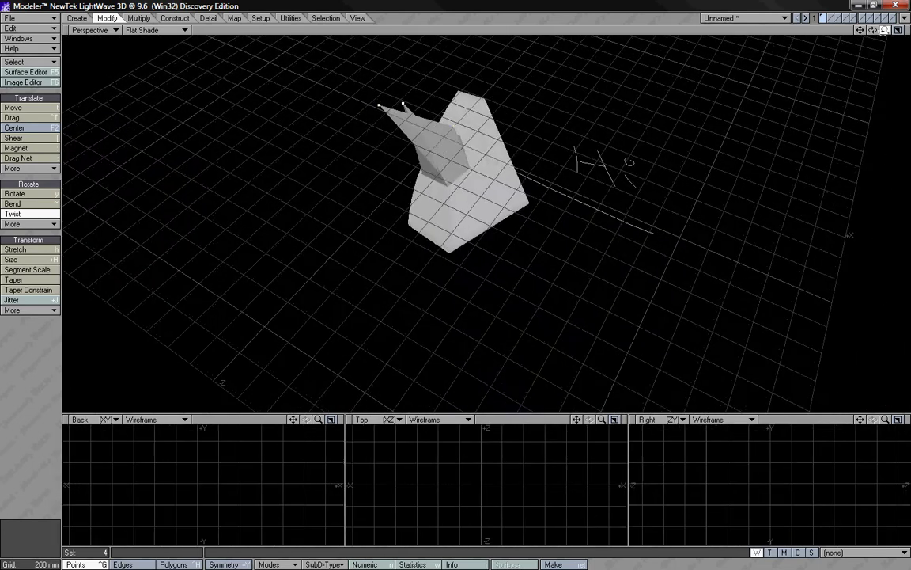
{"action": "left_click_drag", "start_coordinate": [861, 30], "coordinate": [455, 277]}
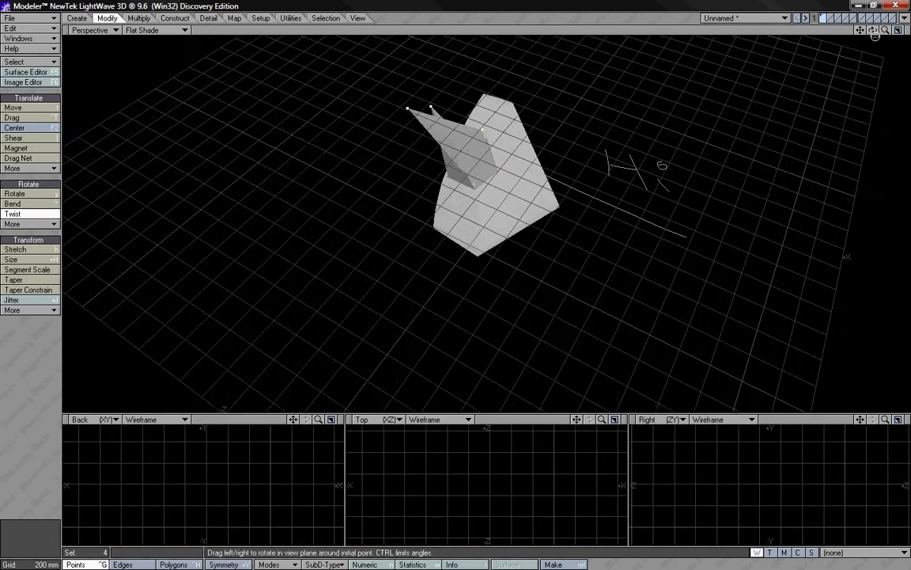
{"action": "left_click_drag", "start_coordinate": [874, 30], "coordinate": [543, 245]}
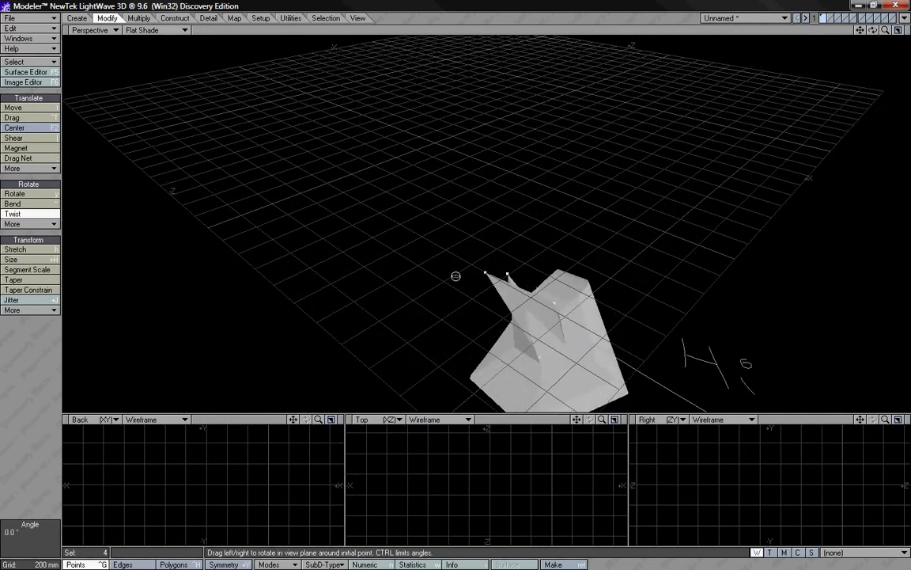
{"action": "left_click_drag", "start_coordinate": [456, 276], "coordinate": [276, 181]}
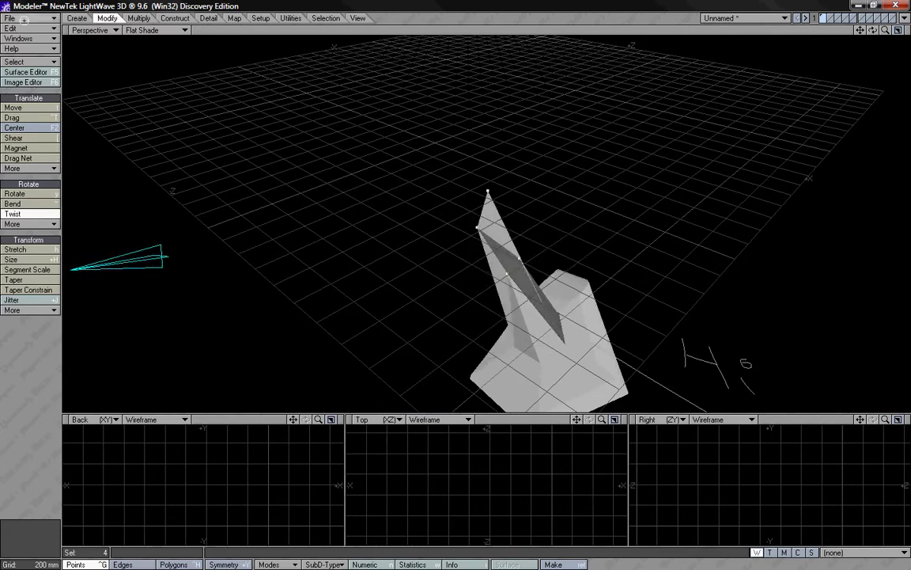
Drop the active transform tool and delete all geometry in the layer.
{"action": "left_click", "coordinate": [24, 204]}
{"action": "left_click", "coordinate": [16, 194]}
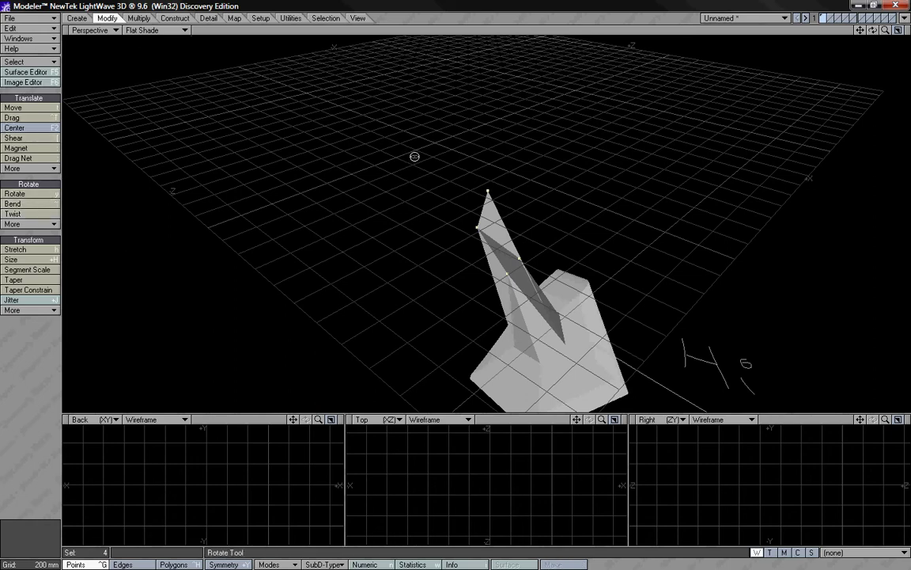
{"action": "key", "text": "Delete"}
{"action": "key", "text": "Delete"}
{"action": "key", "text": "Delete"}
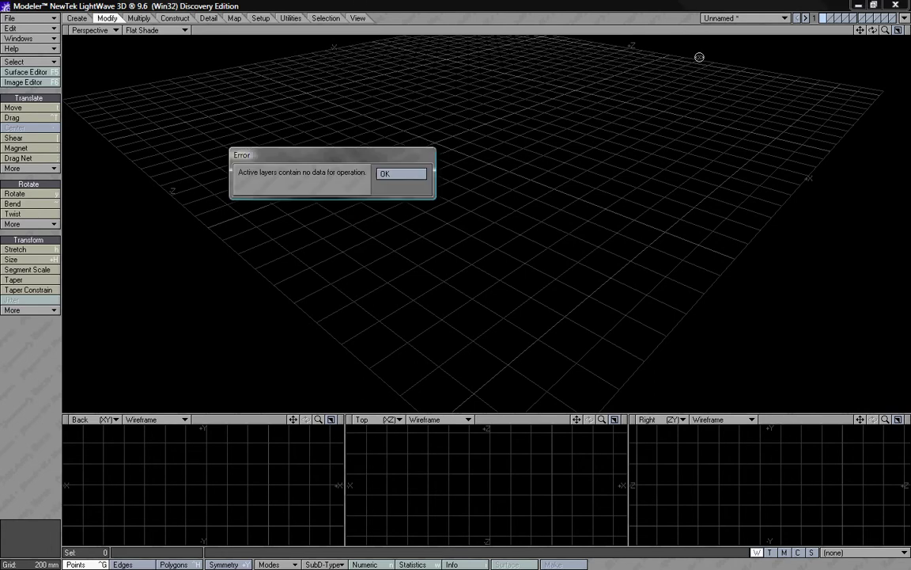
{"action": "left_click", "coordinate": [409, 175]}
Draw a new six-sided ball about 2.84 m in size above the grid.
{"action": "left_click_drag", "start_coordinate": [861, 31], "coordinate": [456, 261]}
{"action": "scroll", "coordinate": [456, 261], "scroll_direction": "down", "scroll_amount": 2}
{"action": "left_click", "coordinate": [77, 17]}
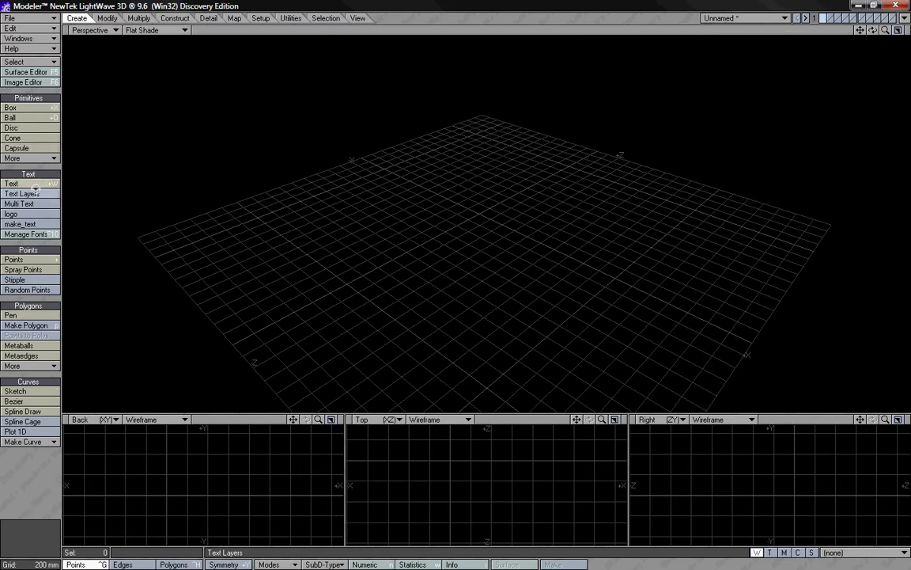
{"action": "left_click", "coordinate": [10, 117]}
{"action": "left_click_drag", "start_coordinate": [273, 79], "coordinate": [487, 238]}
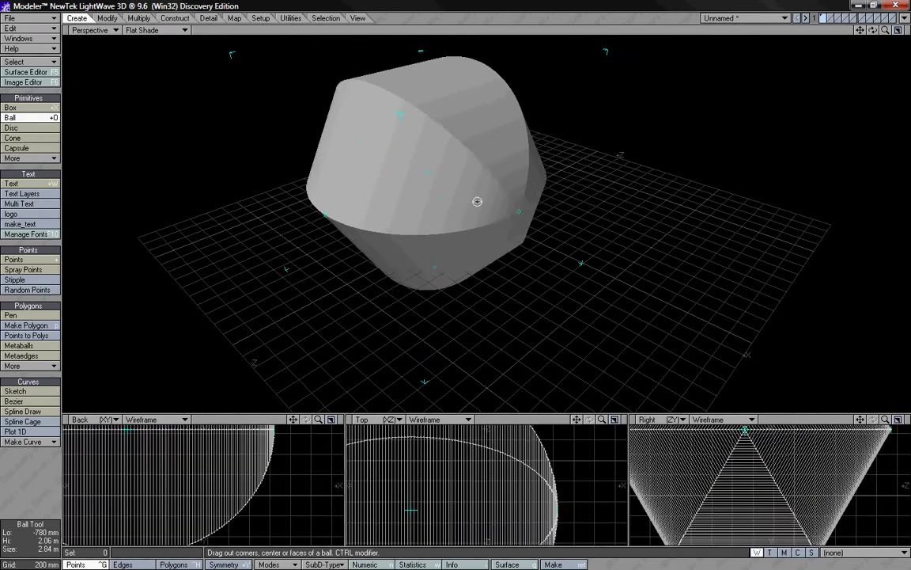
Commit the ball and sketch the words "Test" and "lawl" beside it, each with a lead line to the ball.
{"action": "left_click", "coordinate": [103, 18]}
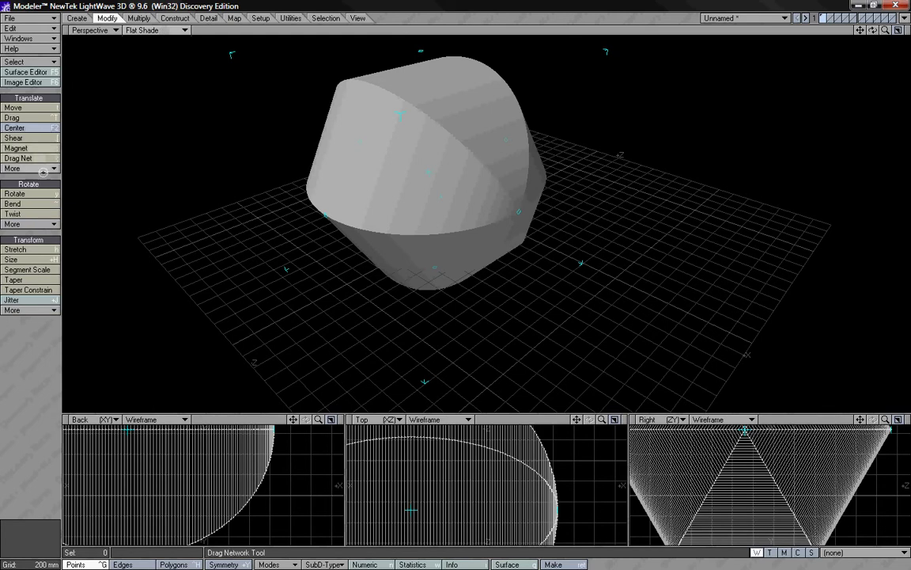
{"action": "left_click", "coordinate": [77, 17]}
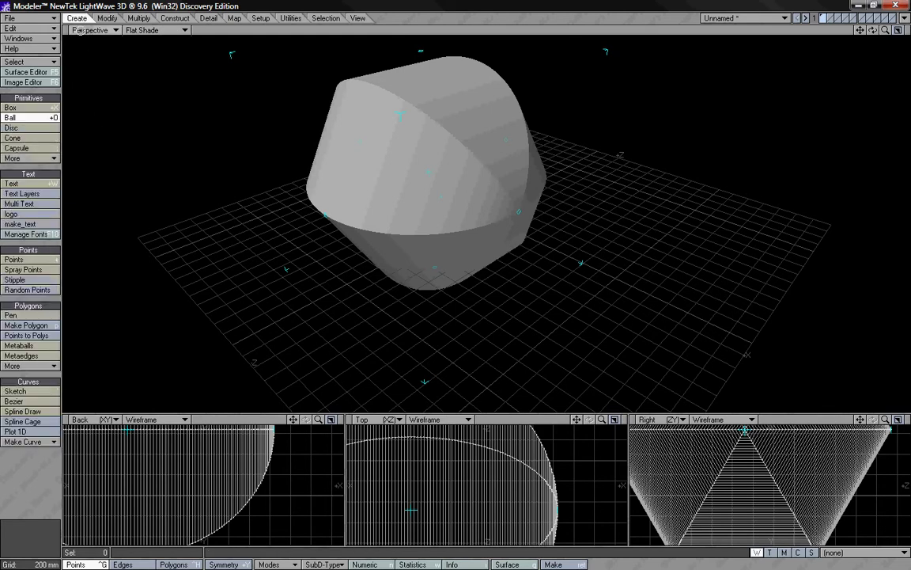
{"action": "left_click", "coordinate": [15, 391]}
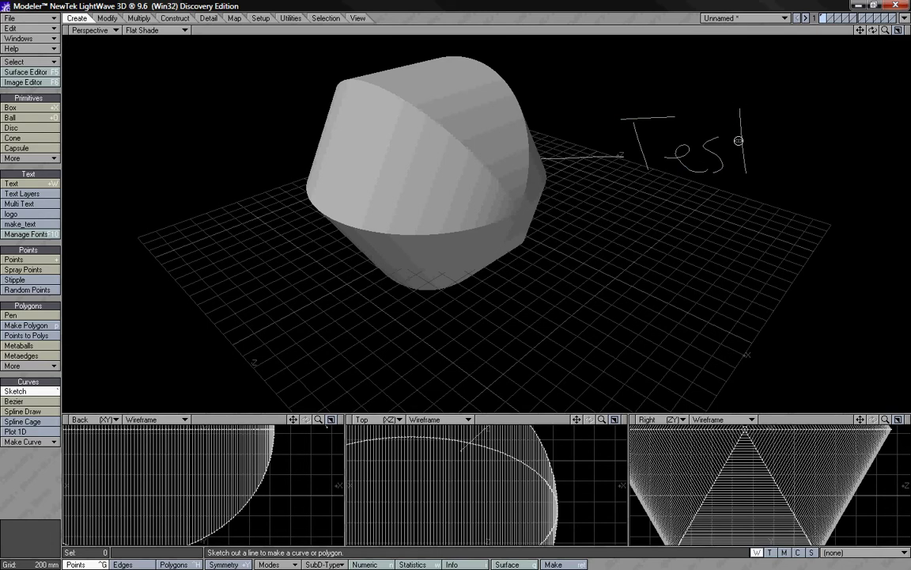
{"action": "mouse_move", "coordinate": [872, 30]}
{"action": "left_mouse_down"}
{"action": "mouse_move", "coordinate": [449, 279]}
{"action": "mouse_move", "coordinate": [442, 273]}
{"action": "mouse_move", "coordinate": [480, 271]}
{"action": "mouse_move", "coordinate": [456, 283]}
{"action": "mouse_move", "coordinate": [459, 273]}
{"action": "left_mouse_up"}
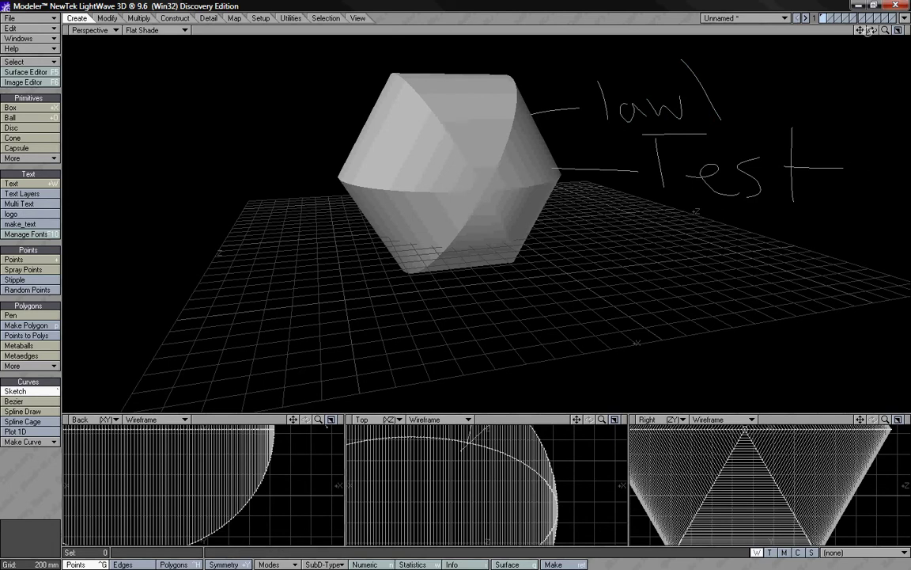
Sketch the word "Hi" with a lead line on the ball's opposite side and several short curves around its lower half.
{"action": "left_click_drag", "start_coordinate": [410, 251], "coordinate": [452, 278], "text": "alt"}
{"action": "left_click_drag", "start_coordinate": [372, 162], "coordinate": [203, 166]}
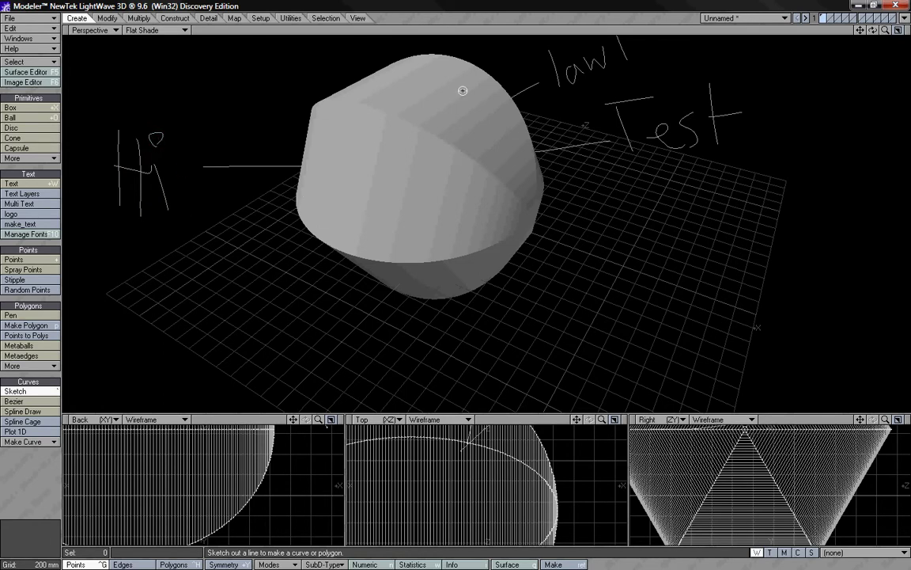
{"action": "mouse_move", "coordinate": [873, 30]}
{"action": "left_mouse_down"}
{"action": "mouse_move", "coordinate": [451, 278]}
{"action": "mouse_move", "coordinate": [471, 278]}
{"action": "left_mouse_up"}
{"action": "left_click_drag", "start_coordinate": [412, 204], "coordinate": [369, 221]}
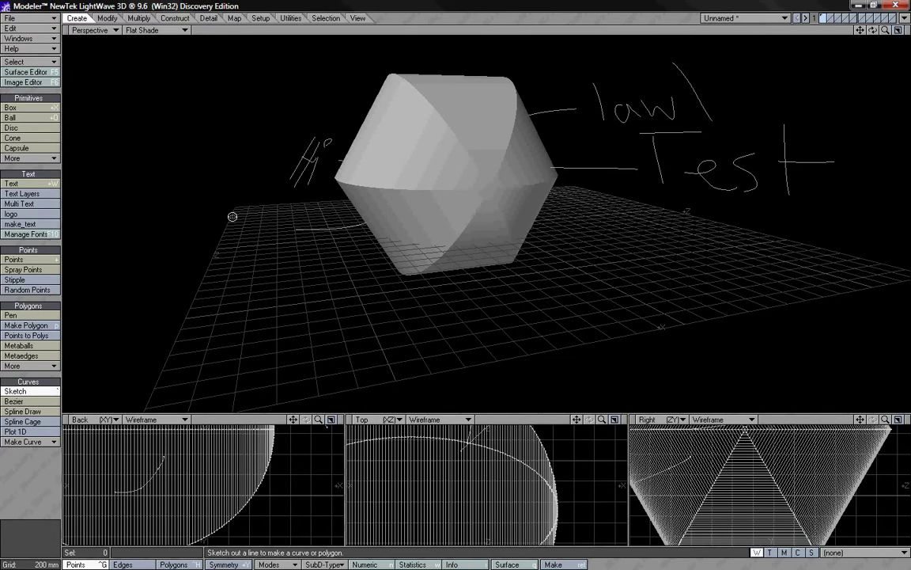
{"action": "mouse_move", "coordinate": [810, 65]}
{"action": "left_mouse_down", "text": "alt"}
{"action": "mouse_move", "coordinate": [448, 396]}
{"action": "mouse_move", "coordinate": [624, 179]}
{"action": "left_mouse_up", "text": "alt"}
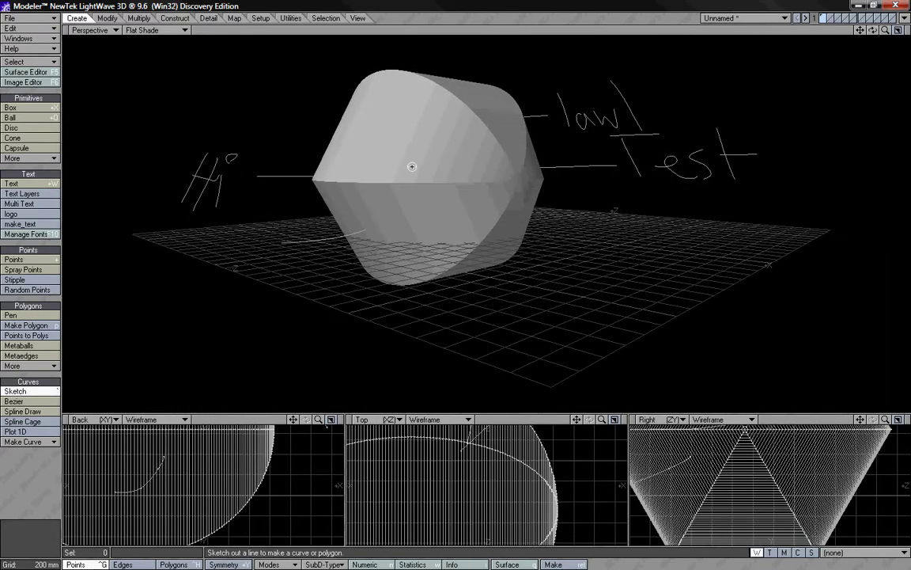
{"action": "left_click_drag", "start_coordinate": [540, 254], "coordinate": [561, 245]}
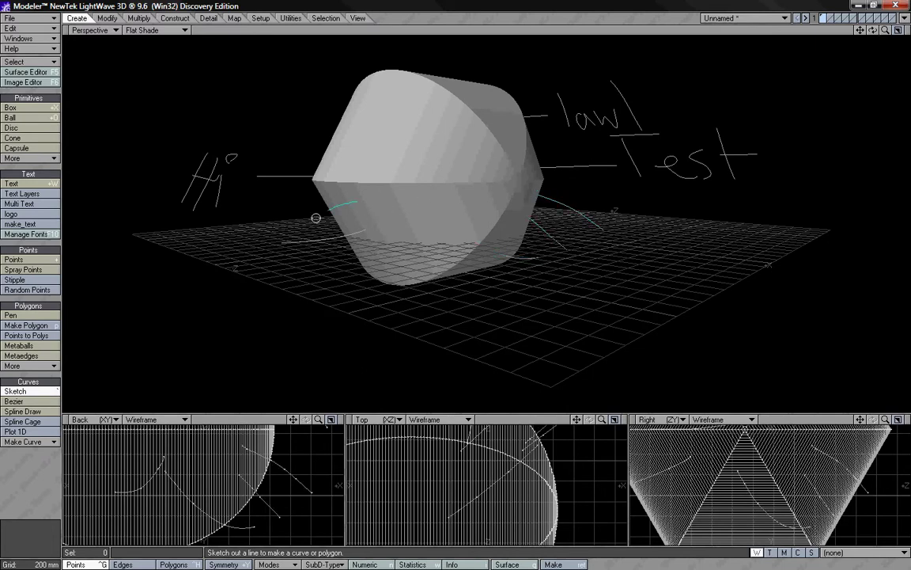
Sketch an exclamation mark and the words "cool" and "Boom" above the ball with short lead curves.
{"action": "mouse_move", "coordinate": [885, 30]}
{"action": "left_mouse_down"}
{"action": "mouse_move", "coordinate": [450, 279]}
{"action": "mouse_move", "coordinate": [507, 261]}
{"action": "mouse_move", "coordinate": [873, 30]}
{"action": "left_mouse_up"}
{"action": "mouse_move", "coordinate": [453, 278]}
{"action": "left_mouse_down"}
{"action": "mouse_move", "coordinate": [480, 268]}
{"action": "mouse_move", "coordinate": [479, 280]}
{"action": "mouse_move", "coordinate": [456, 266]}
{"action": "mouse_move", "coordinate": [448, 278]}
{"action": "mouse_move", "coordinate": [458, 279]}
{"action": "mouse_move", "coordinate": [438, 279]}
{"action": "left_mouse_up"}
{"action": "key", "text": "a"}
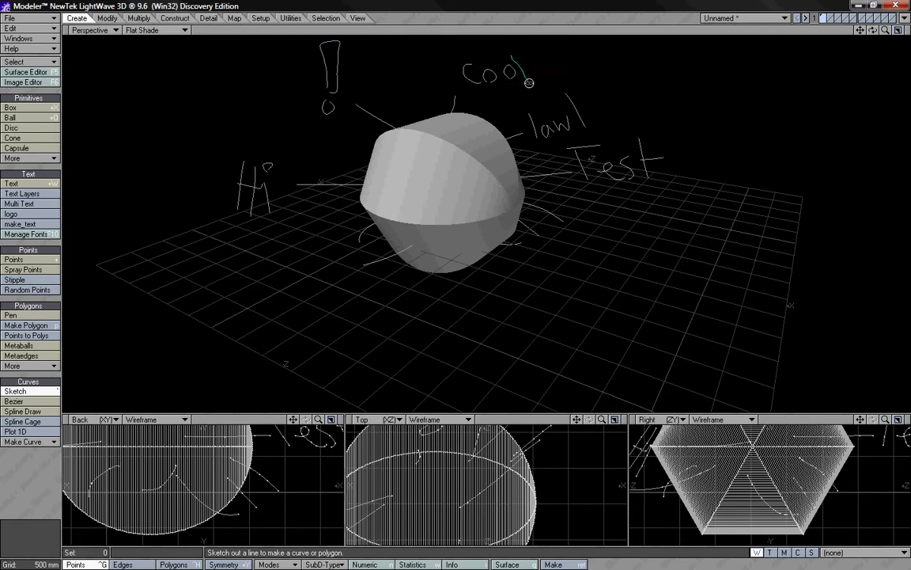
{"action": "mouse_move", "coordinate": [874, 30]}
{"action": "left_mouse_down"}
{"action": "mouse_move", "coordinate": [456, 278]}
{"action": "mouse_move", "coordinate": [442, 275]}
{"action": "mouse_move", "coordinate": [443, 286]}
{"action": "mouse_move", "coordinate": [456, 279]}
{"action": "mouse_move", "coordinate": [446, 393]}
{"action": "mouse_move", "coordinate": [464, 135]}
{"action": "left_mouse_up"}
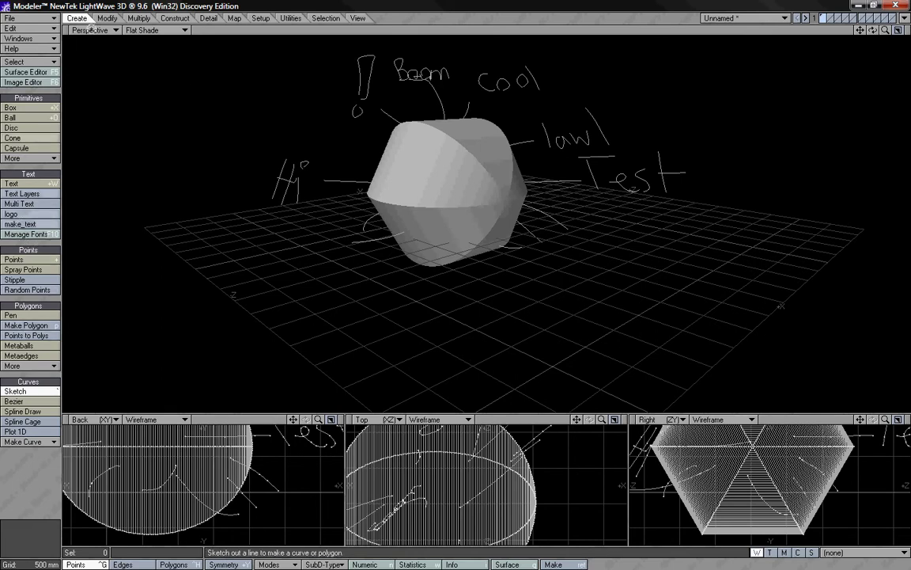
Twist the ball and its sketched words by about -9° and bend the whole model with the Bend tool.
{"action": "left_click", "coordinate": [107, 17]}
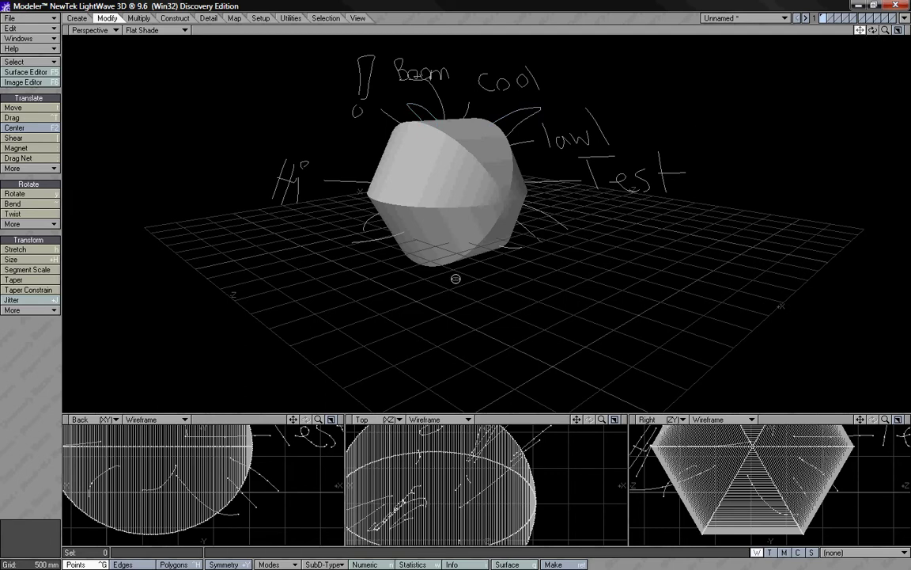
{"action": "left_click_drag", "start_coordinate": [456, 279], "coordinate": [456, 284]}
{"action": "mouse_move", "coordinate": [873, 31]}
{"action": "left_mouse_down"}
{"action": "mouse_move", "coordinate": [454, 278]}
{"action": "mouse_move", "coordinate": [439, 269]}
{"action": "mouse_move", "coordinate": [468, 278]}
{"action": "mouse_move", "coordinate": [455, 280]}
{"action": "mouse_move", "coordinate": [463, 268]}
{"action": "mouse_move", "coordinate": [459, 277]}
{"action": "left_mouse_up"}
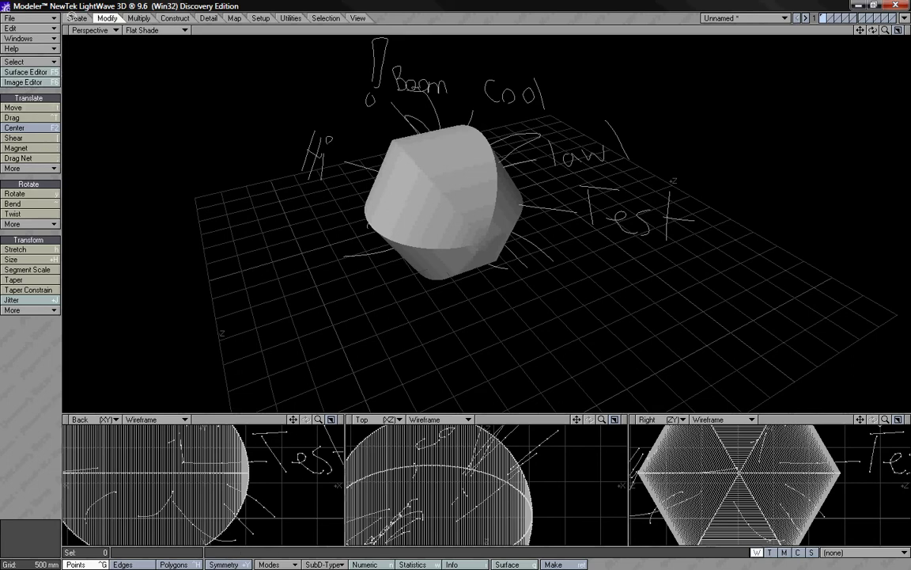
{"action": "left_click", "coordinate": [31, 224]}
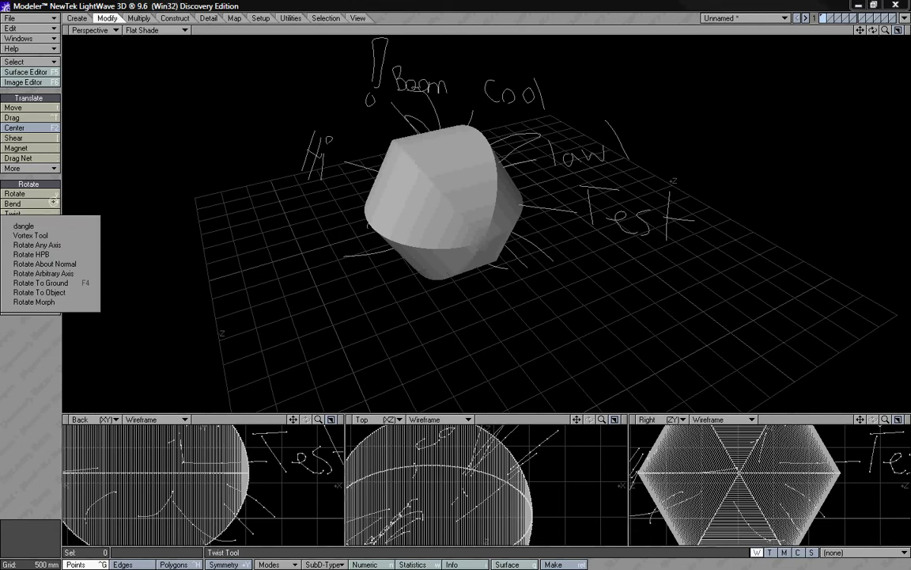
{"action": "left_click", "coordinate": [44, 215]}
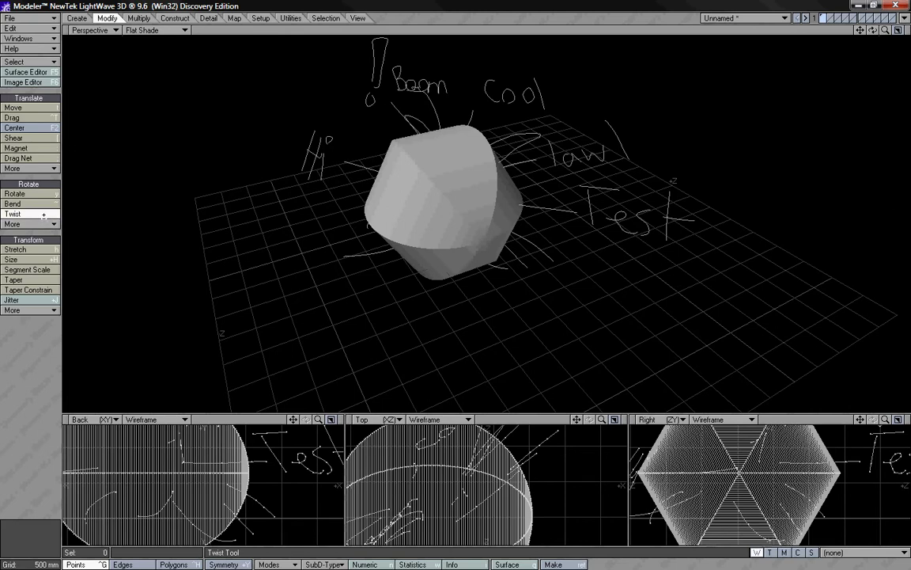
{"action": "left_click_drag", "start_coordinate": [410, 251], "coordinate": [456, 279]}
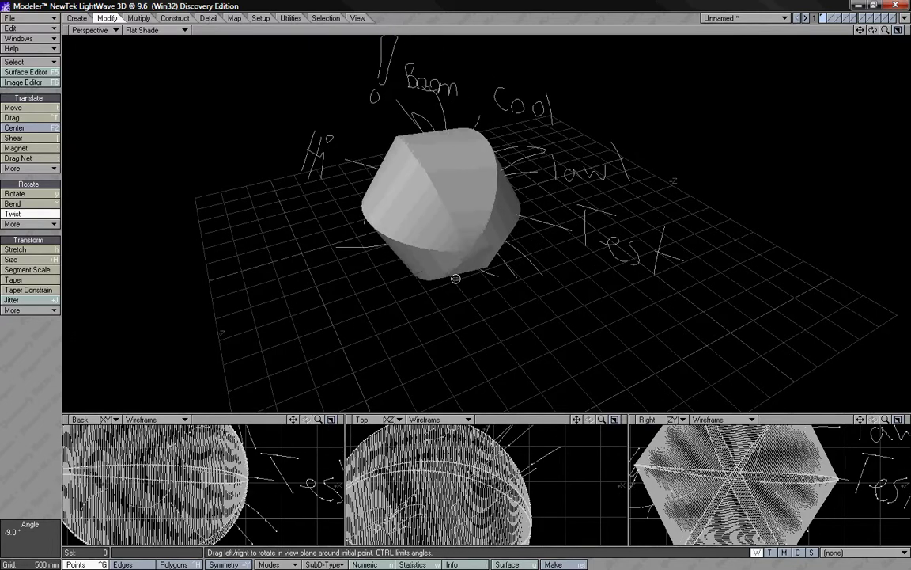
{"action": "left_click", "coordinate": [35, 203]}
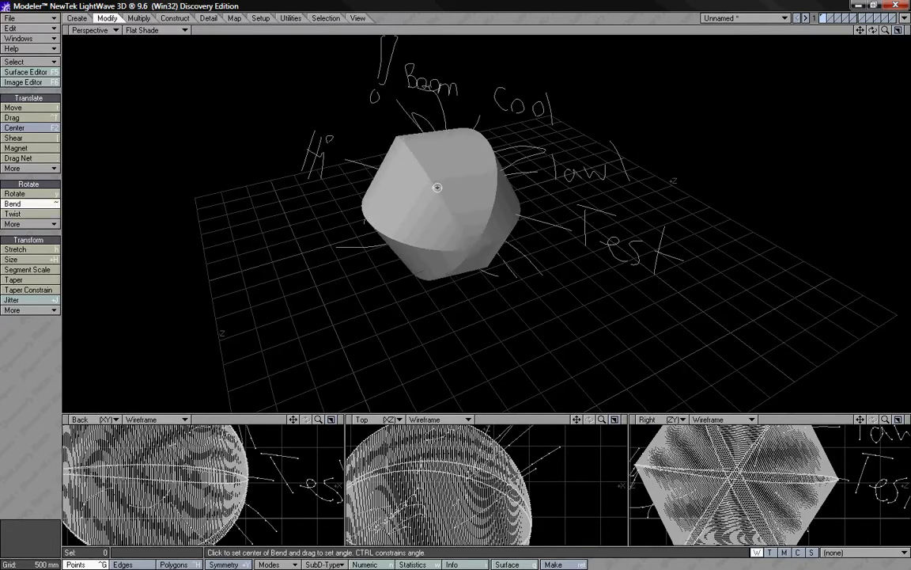
{"action": "left_click_drag", "start_coordinate": [393, 169], "coordinate": [455, 279]}
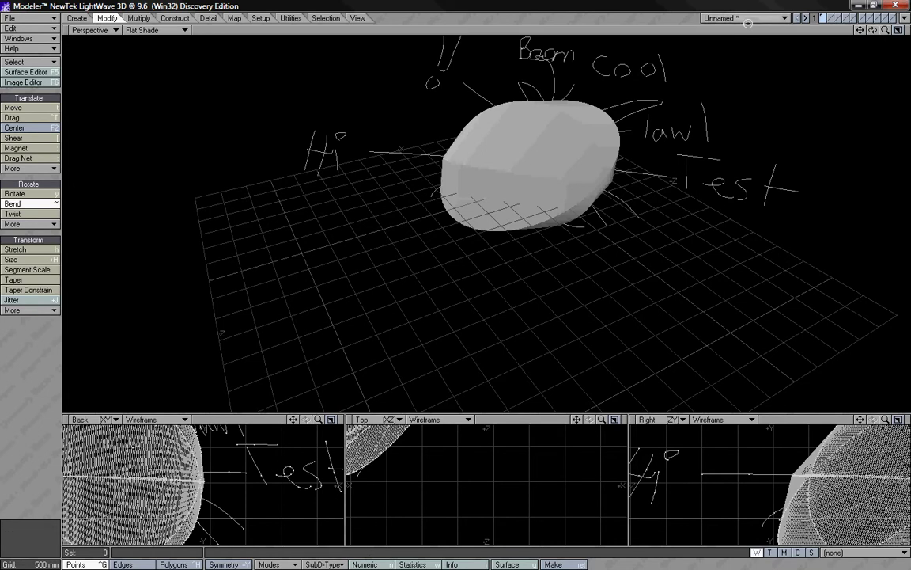
Set the Default surface's color to blue (0, 0, 200) in the Surface Editor.
{"action": "left_click", "coordinate": [172, 18]}
{"action": "left_click", "coordinate": [208, 18]}
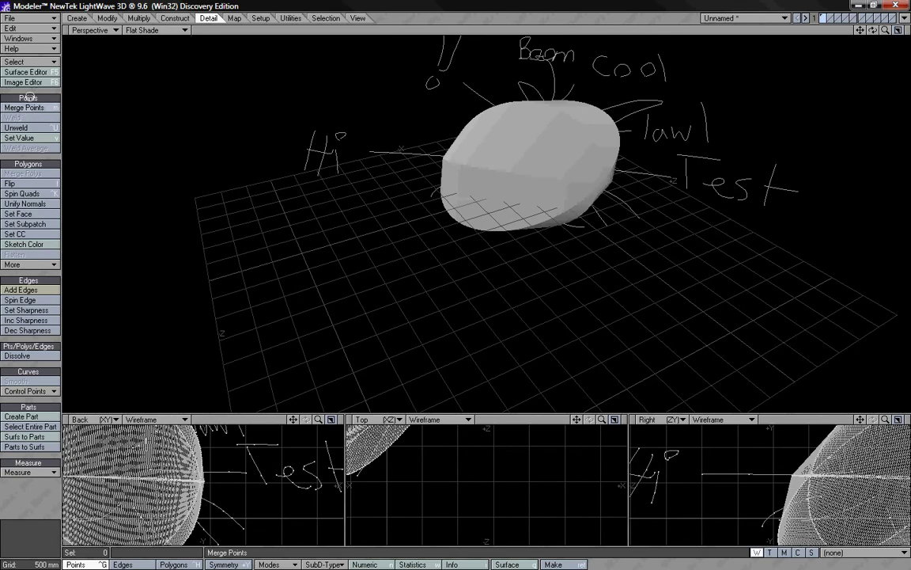
{"action": "left_click", "coordinate": [26, 72]}
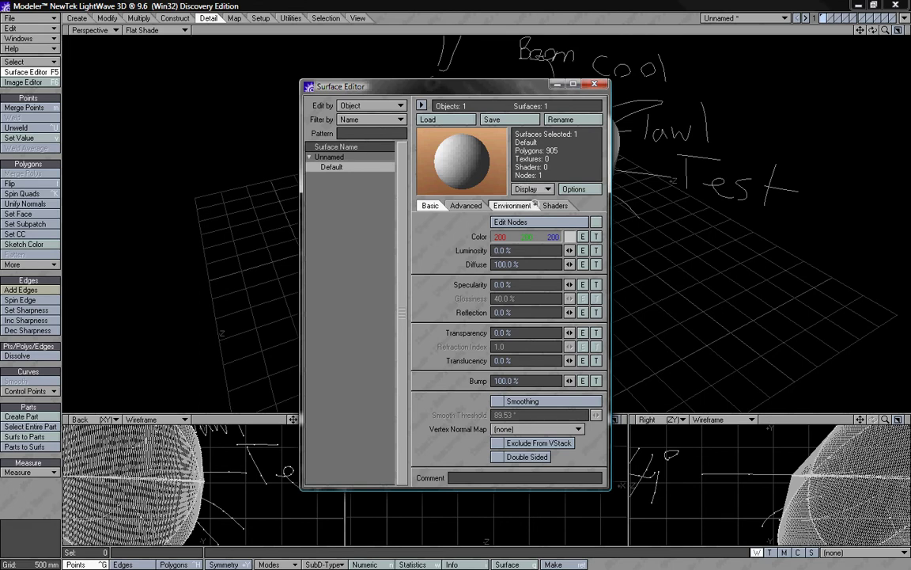
{"action": "left_click_drag", "start_coordinate": [146, 198], "coordinate": [116, 195]}
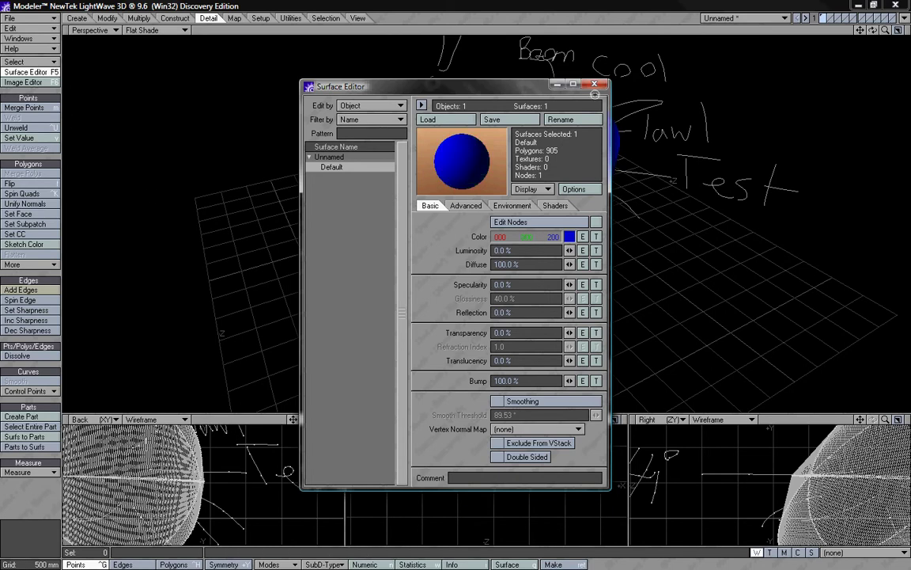
Close the Surface Editor and pick several nodes on the blue ball's edges with the Add Edges tool.
{"action": "left_click", "coordinate": [596, 85]}
{"action": "key", "text": "shift+grave"}
{"action": "mouse_move", "coordinate": [456, 279]}
{"action": "left_mouse_down"}
{"action": "mouse_move", "coordinate": [429, 279]}
{"action": "mouse_move", "coordinate": [466, 276]}
{"action": "mouse_move", "coordinate": [387, 278]}
{"action": "mouse_move", "coordinate": [456, 278]}
{"action": "left_mouse_up"}
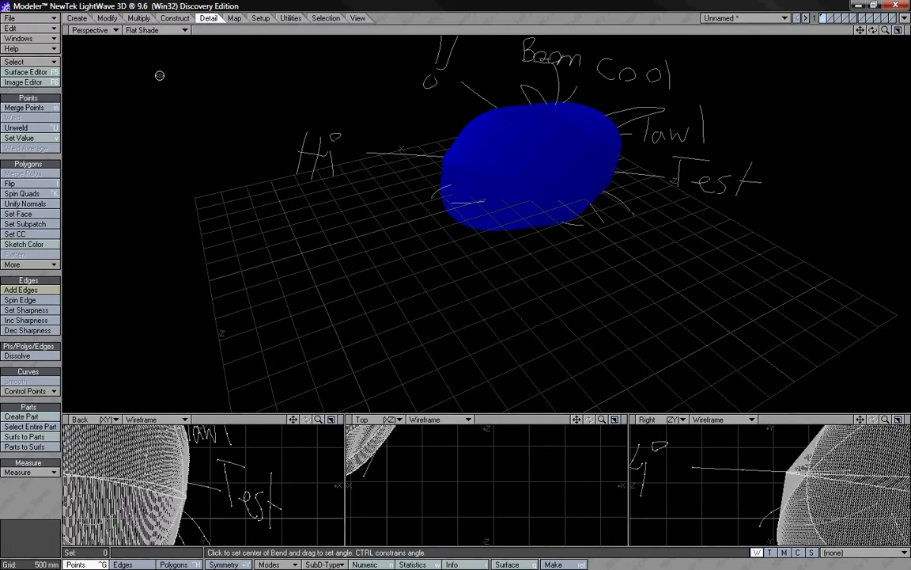
{"action": "left_click", "coordinate": [21, 290]}
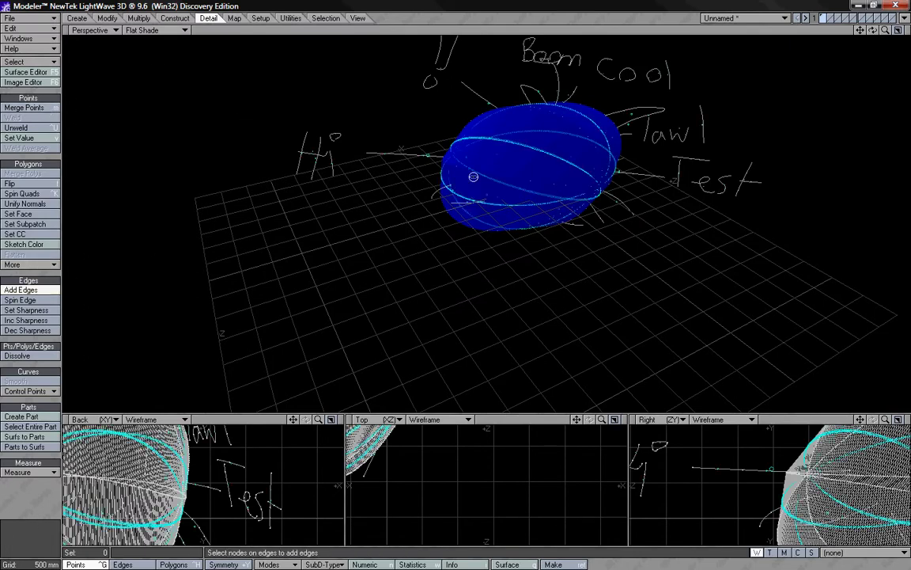
{"action": "left_click", "coordinate": [501, 168]}
{"action": "left_click", "coordinate": [540, 144]}
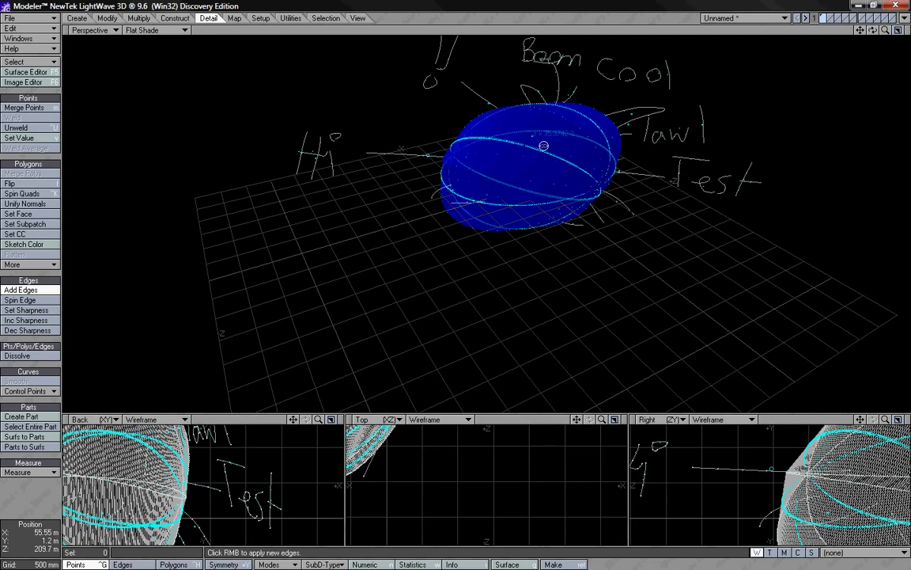
{"action": "left_click", "coordinate": [573, 153]}
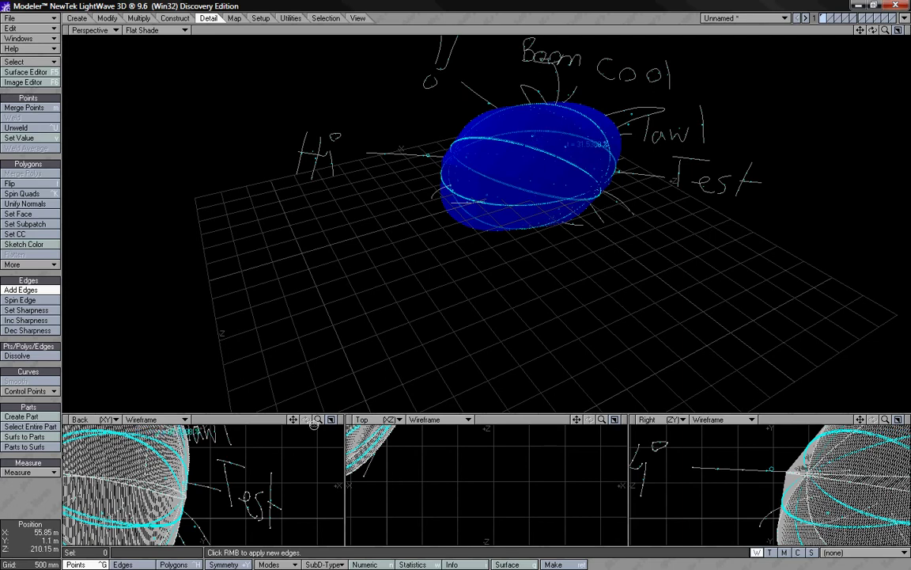
{"action": "left_click_drag", "start_coordinate": [860, 31], "coordinate": [455, 278]}
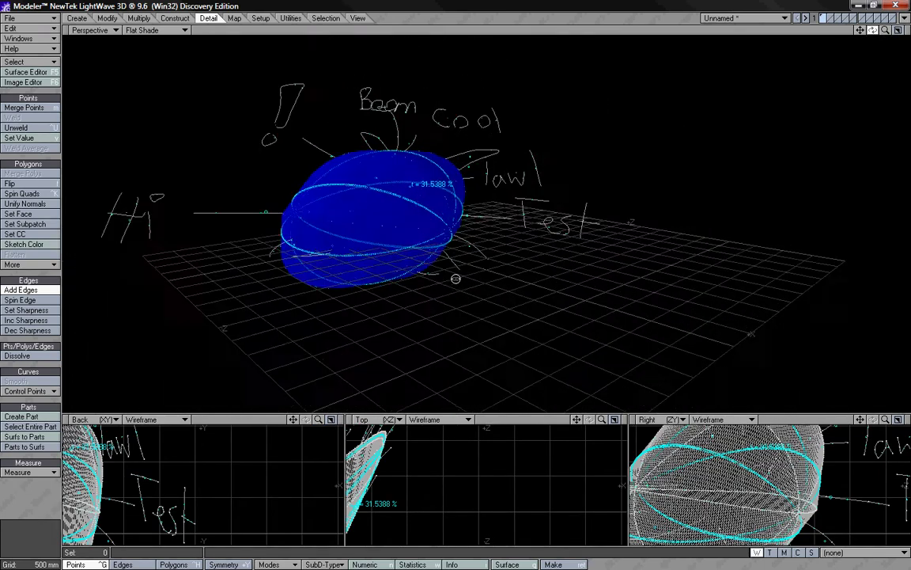
{"action": "key", "text": "Left"}
{"action": "key", "text": "Left"}
{"action": "key", "text": "Left"}
{"action": "key", "text": "Left"}
{"action": "left_click_drag", "start_coordinate": [861, 30], "coordinate": [456, 278]}
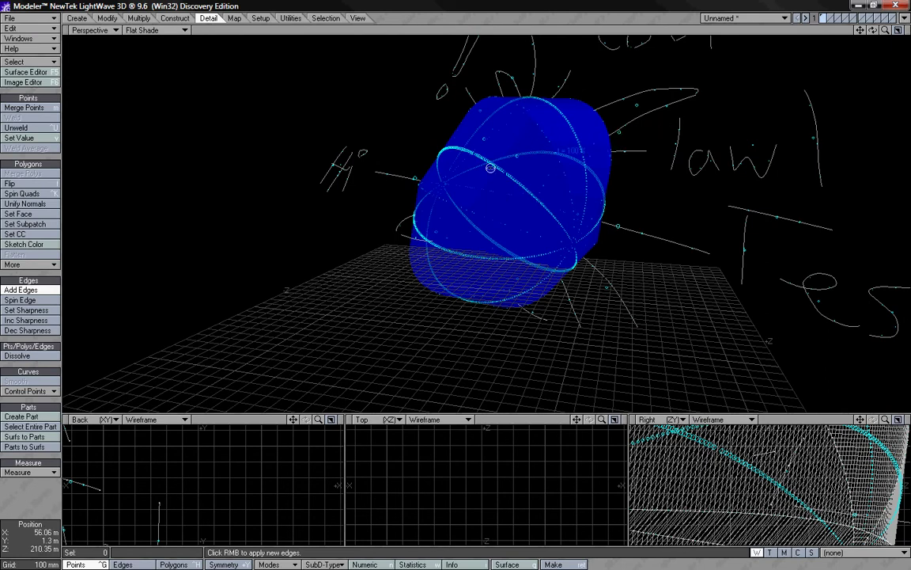
Set the sketch color to Dark Blue.
{"action": "left_click", "coordinate": [24, 243]}
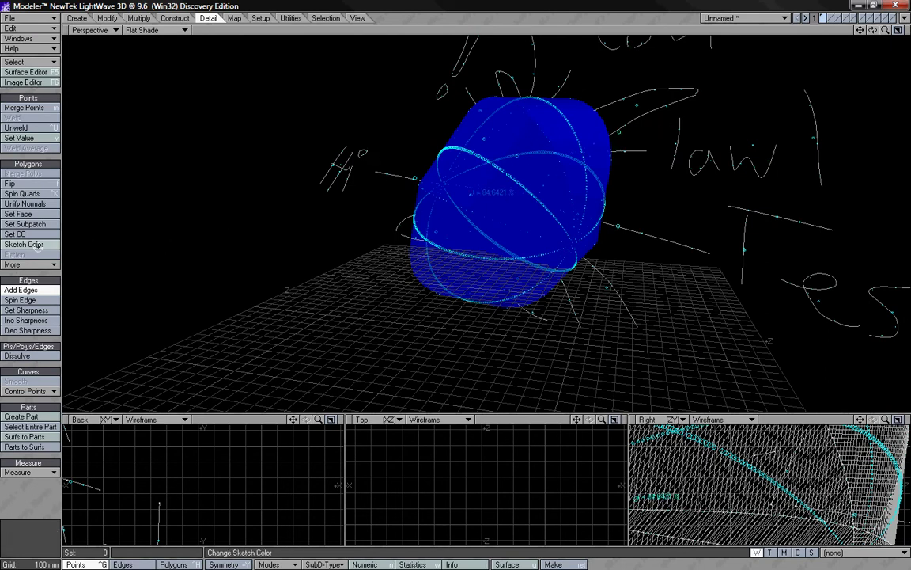
{"action": "left_click", "coordinate": [413, 174]}
{"action": "left_click", "coordinate": [413, 175]}
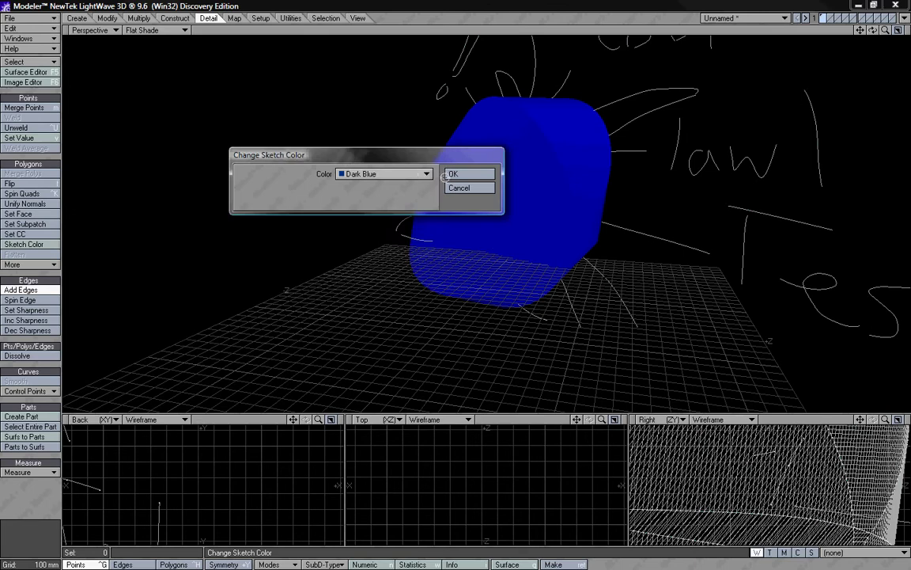
{"action": "left_click", "coordinate": [413, 174]}
{"action": "left_click", "coordinate": [408, 165]}
{"action": "left_click", "coordinate": [413, 174]}
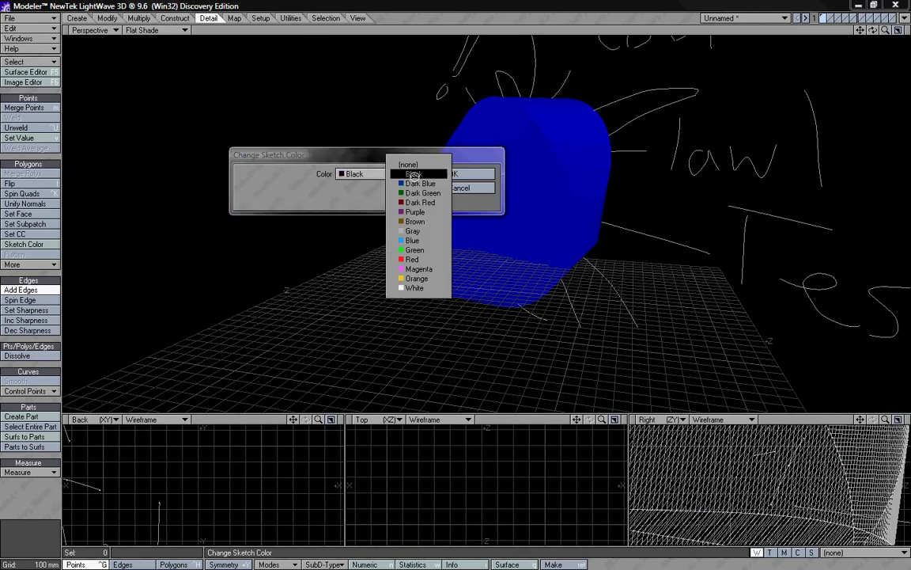
{"action": "left_click", "coordinate": [410, 184]}
{"action": "key", "text": "Return"}
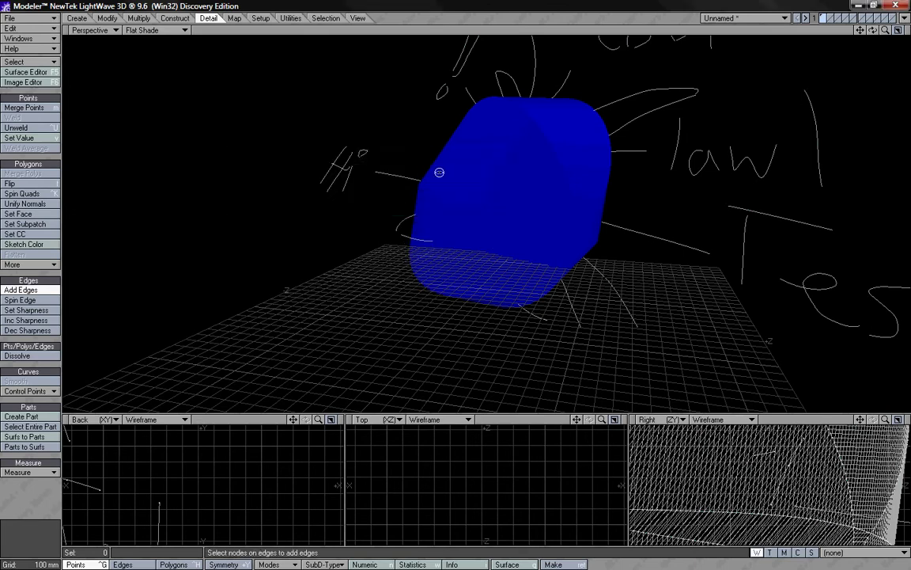
Add edges across the ball's front and try the Set Face and Set CC operations on its polygons.
{"action": "left_click", "coordinate": [22, 193]}
{"action": "left_click", "coordinate": [545, 205]}
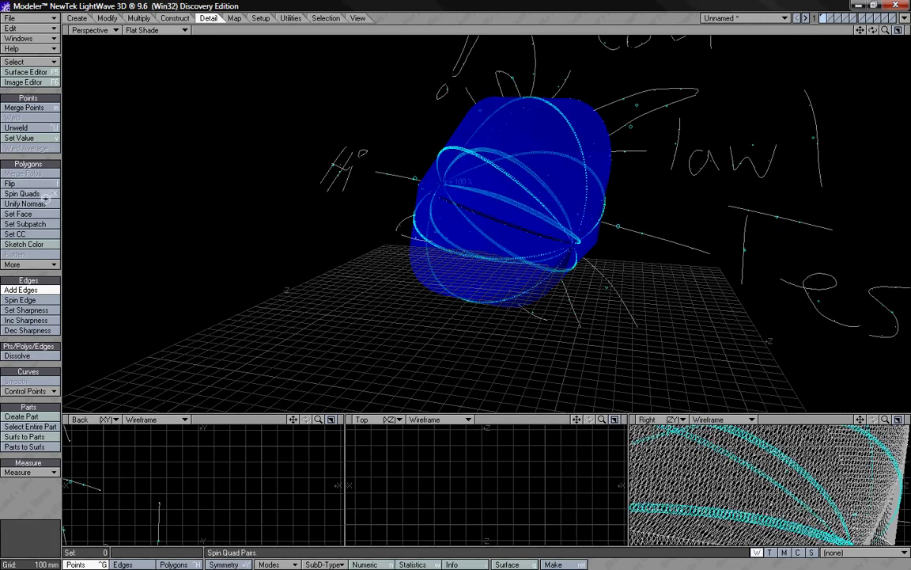
{"action": "left_click", "coordinate": [27, 214]}
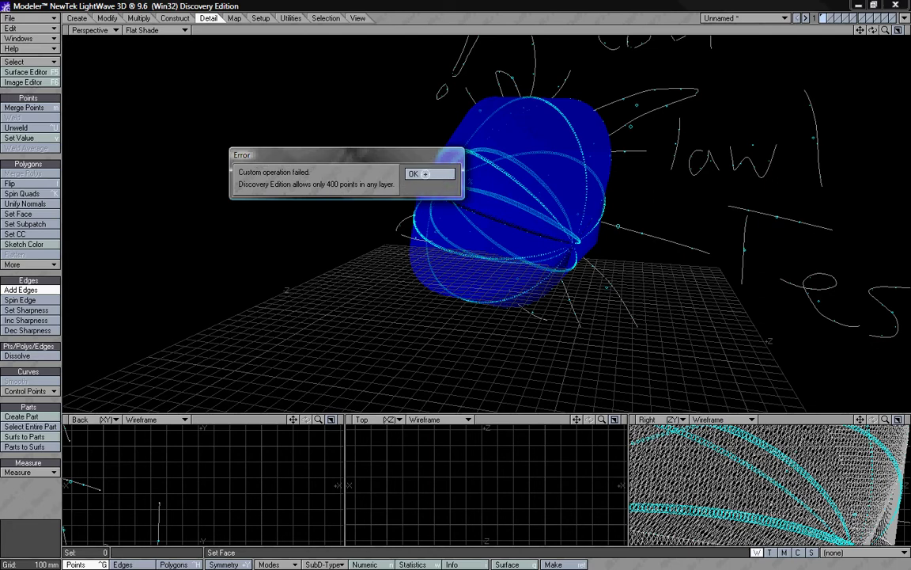
{"action": "left_click", "coordinate": [424, 173]}
{"action": "left_click", "coordinate": [27, 213]}
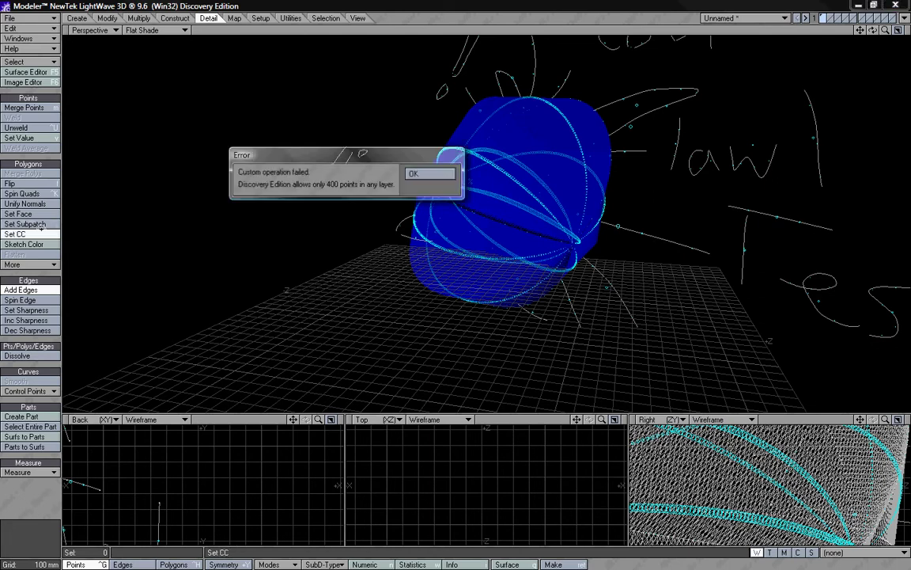
{"action": "left_click", "coordinate": [425, 174]}
Change the sketch color to Green.
{"action": "left_click", "coordinate": [24, 244]}
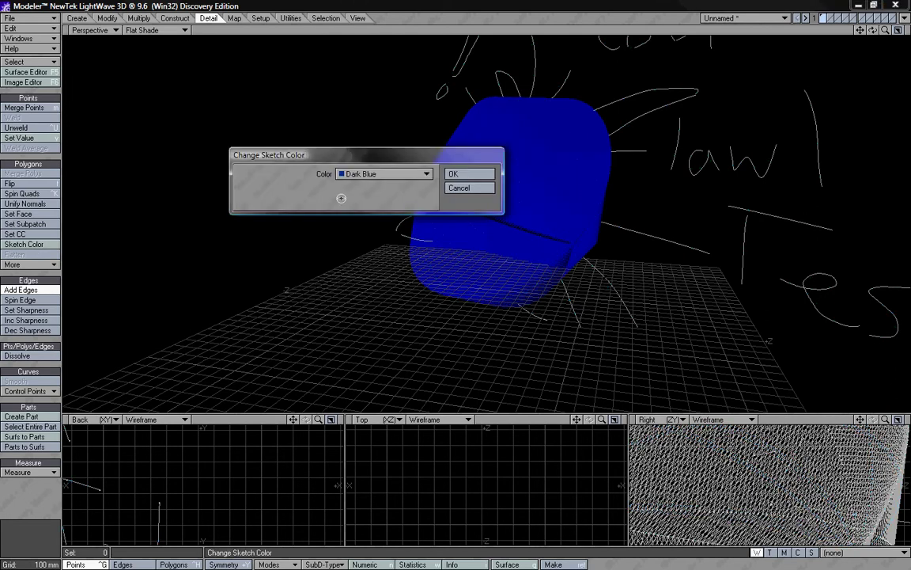
{"action": "left_click", "coordinate": [371, 174]}
{"action": "left_click", "coordinate": [403, 239]}
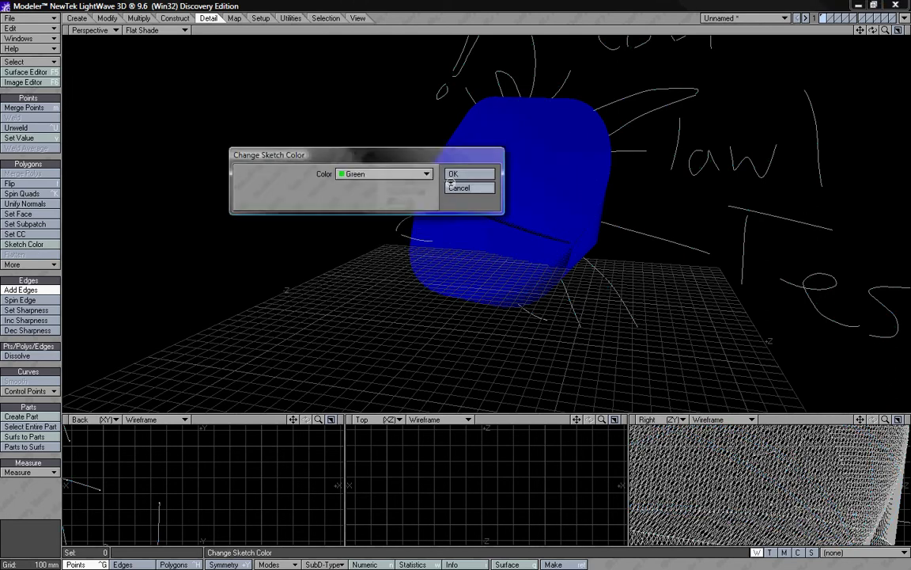
{"action": "left_click", "coordinate": [466, 173]}
Try the Flatten, Double Sided and Spin Edge operations on the ball.
{"action": "left_click", "coordinate": [28, 256]}
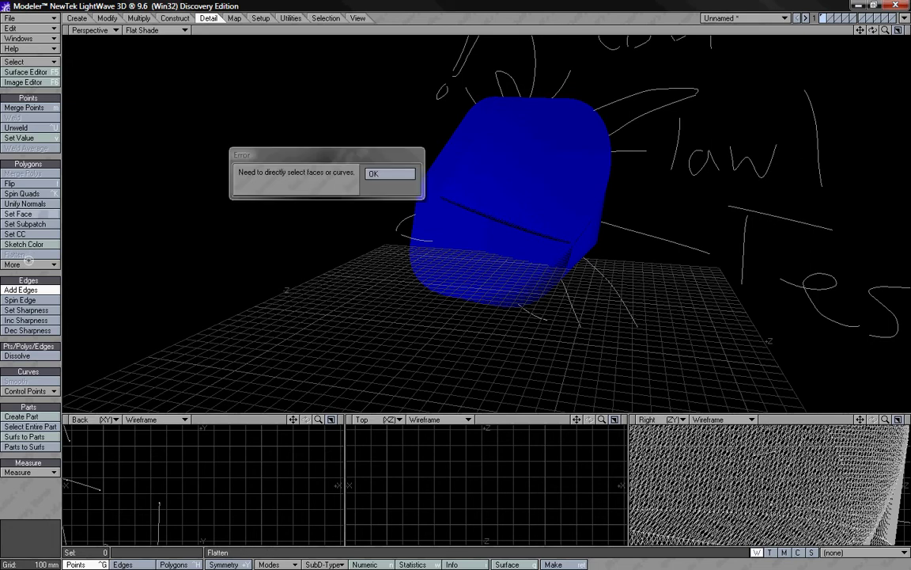
{"action": "left_click", "coordinate": [388, 173]}
{"action": "left_click", "coordinate": [31, 264]}
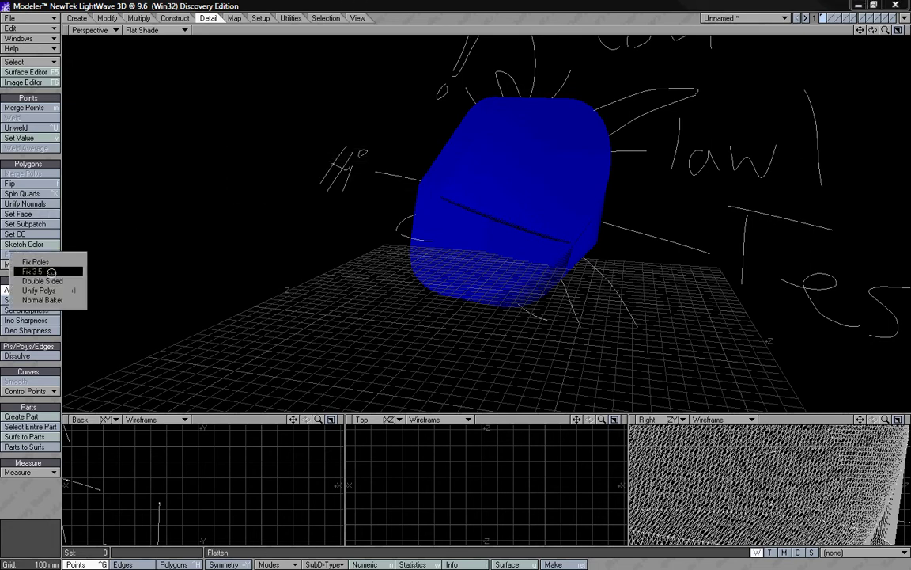
{"action": "left_click", "coordinate": [44, 281]}
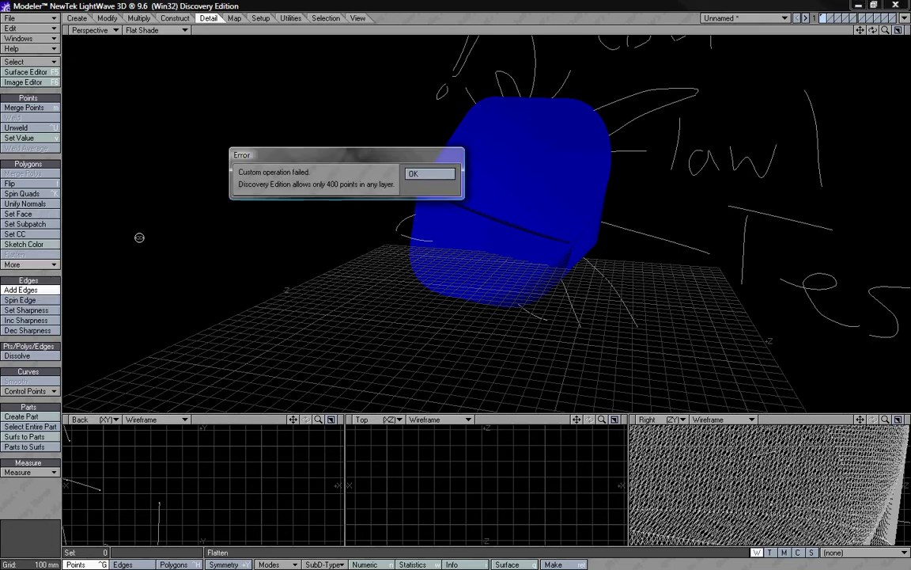
{"action": "left_click", "coordinate": [434, 174]}
{"action": "left_click", "coordinate": [19, 300]}
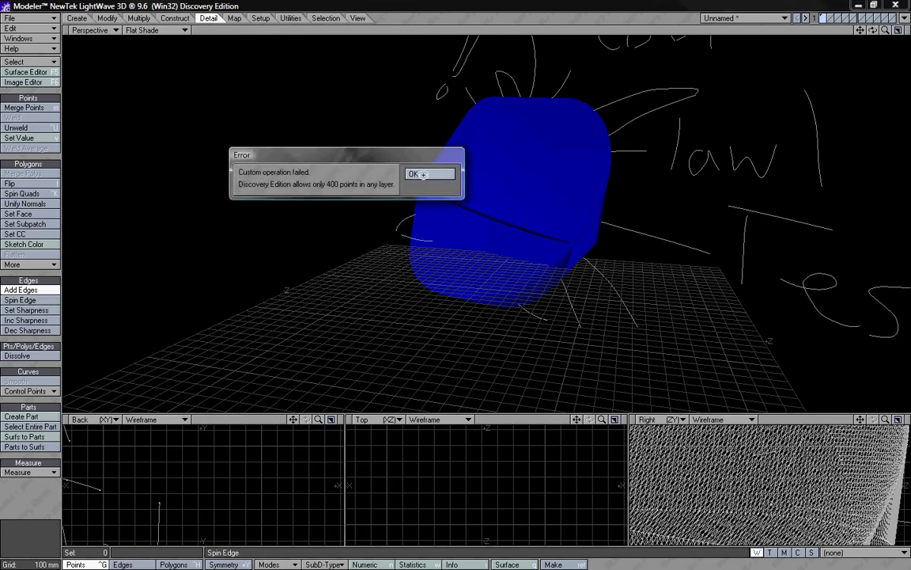
{"action": "left_click", "coordinate": [423, 174]}
Pick another node on the ball's edges with the Add Edges tool.
{"action": "left_click", "coordinate": [21, 289]}
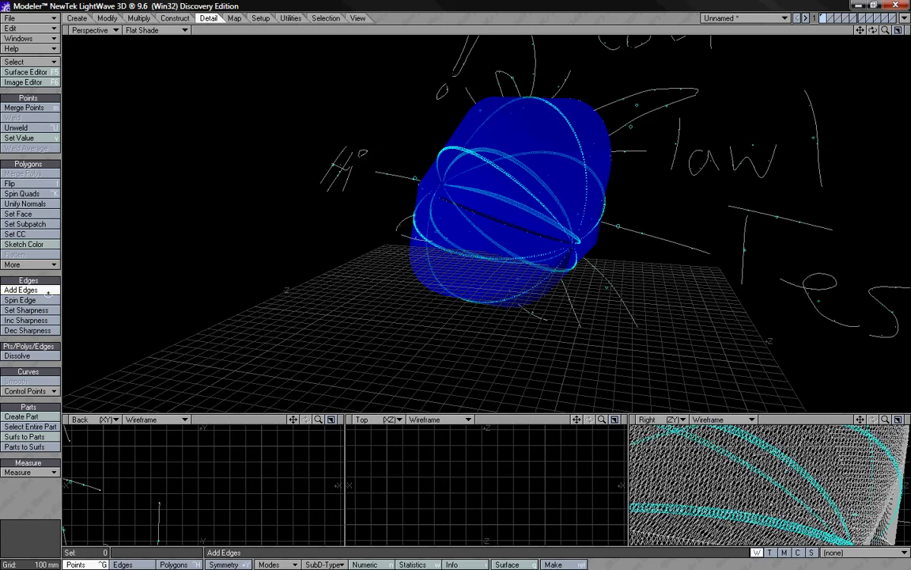
{"action": "left_click", "coordinate": [492, 194]}
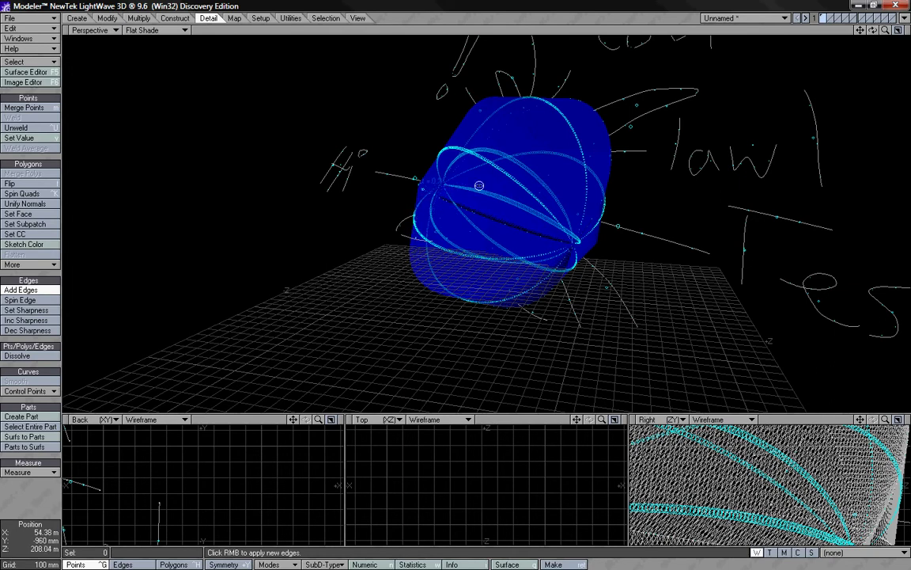
{"action": "mouse_move", "coordinate": [872, 30]}
{"action": "left_mouse_down"}
{"action": "mouse_move", "coordinate": [454, 279]}
{"action": "mouse_move", "coordinate": [873, 30]}
{"action": "mouse_move", "coordinate": [456, 278]}
{"action": "mouse_move", "coordinate": [861, 30]}
{"action": "left_mouse_up"}
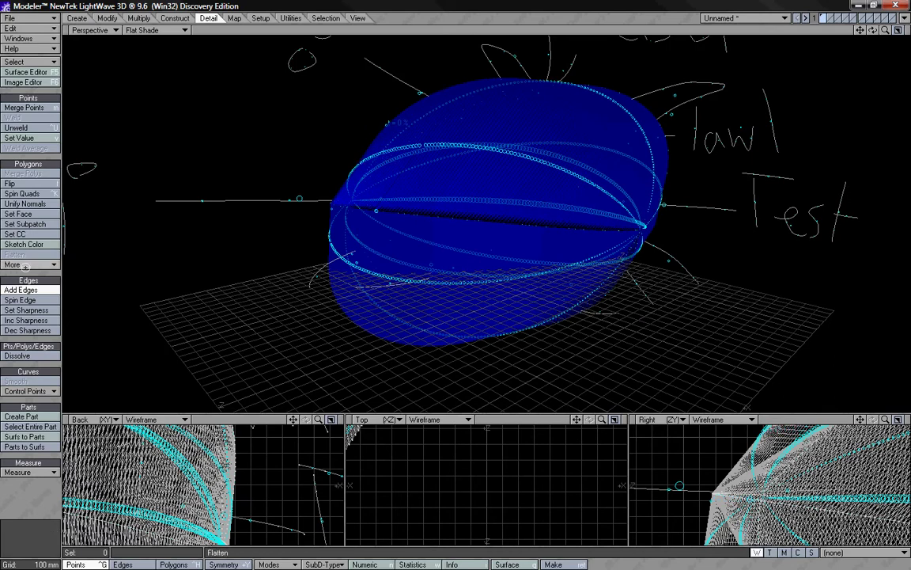
Try to change the ball's edge sharpness and convert its parts to surfaces.
{"action": "left_click", "coordinate": [24, 264]}
{"action": "left_click", "coordinate": [26, 329]}
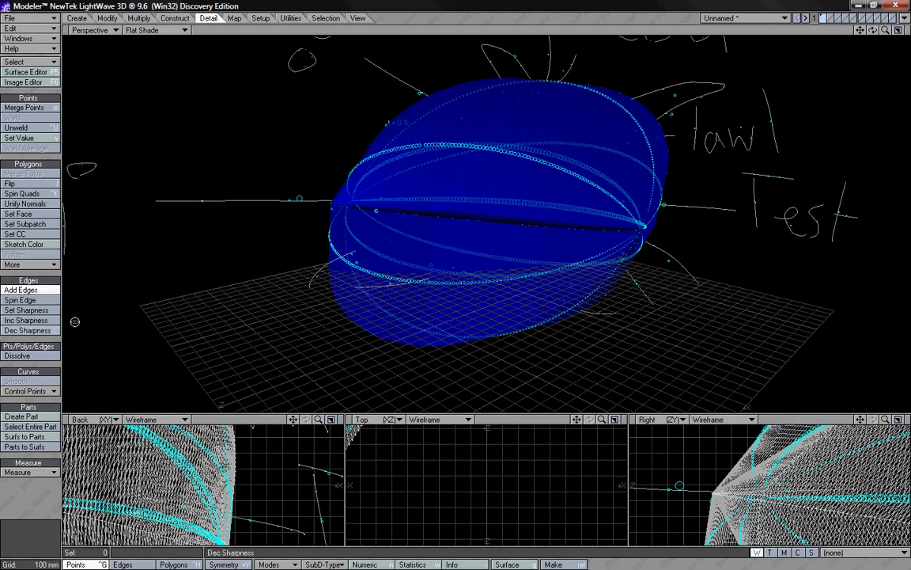
{"action": "left_click", "coordinate": [34, 310]}
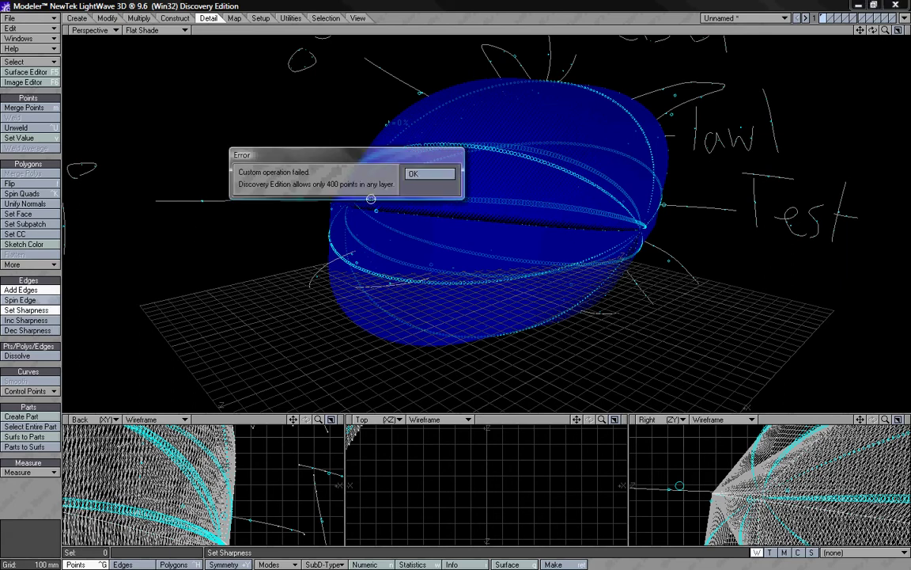
{"action": "key", "text": "Return"}
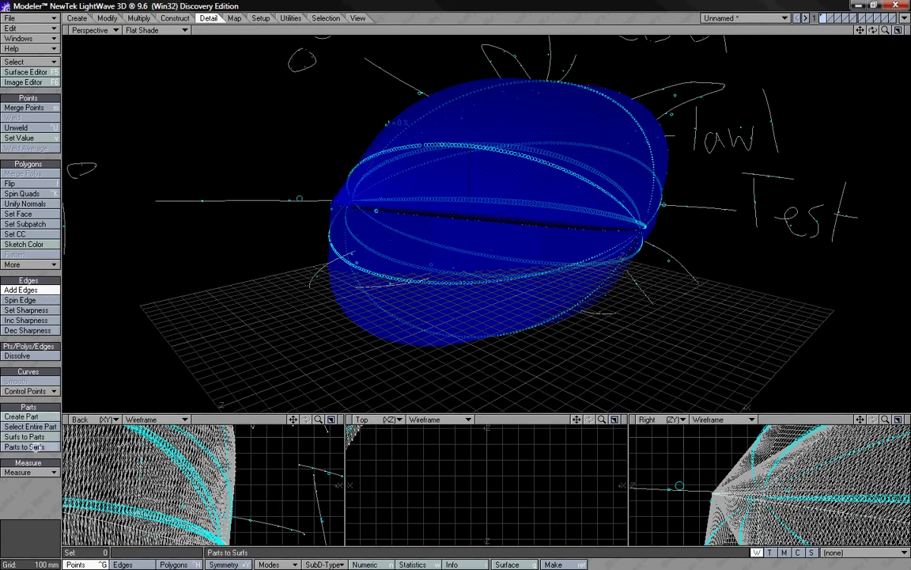
{"action": "left_click", "coordinate": [36, 447]}
{"action": "left_click", "coordinate": [430, 173]}
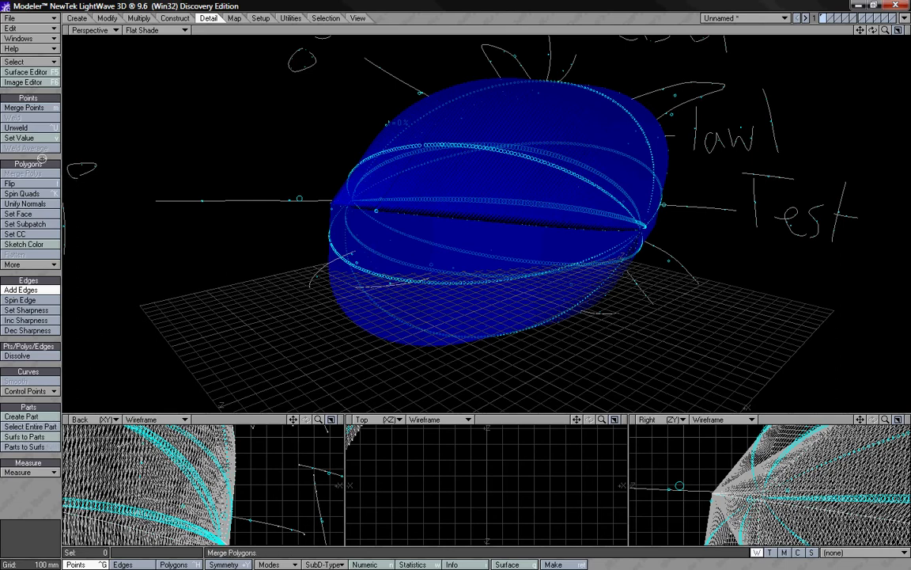
Try to create text with the Text Layers and logo commands.
{"action": "left_click_drag", "start_coordinate": [860, 30], "coordinate": [455, 278]}
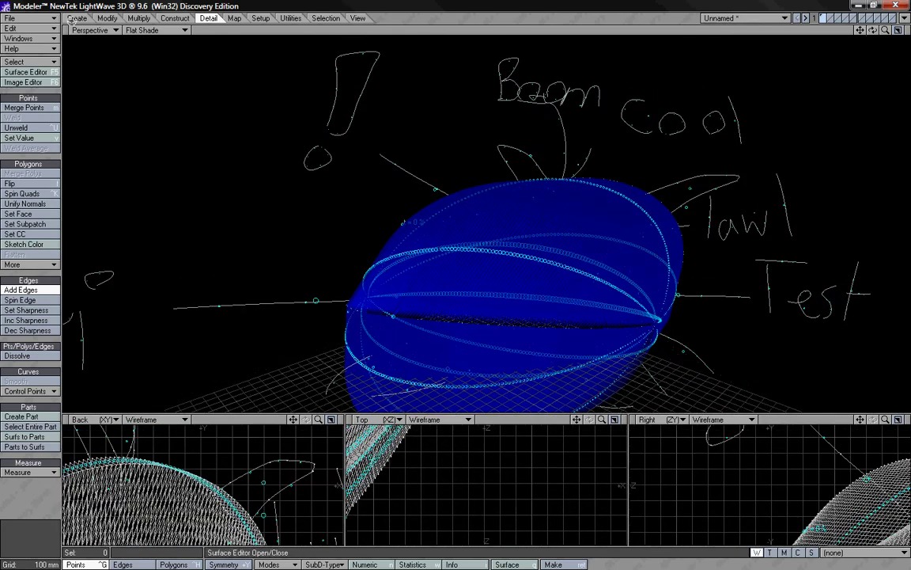
{"action": "left_click", "coordinate": [107, 18]}
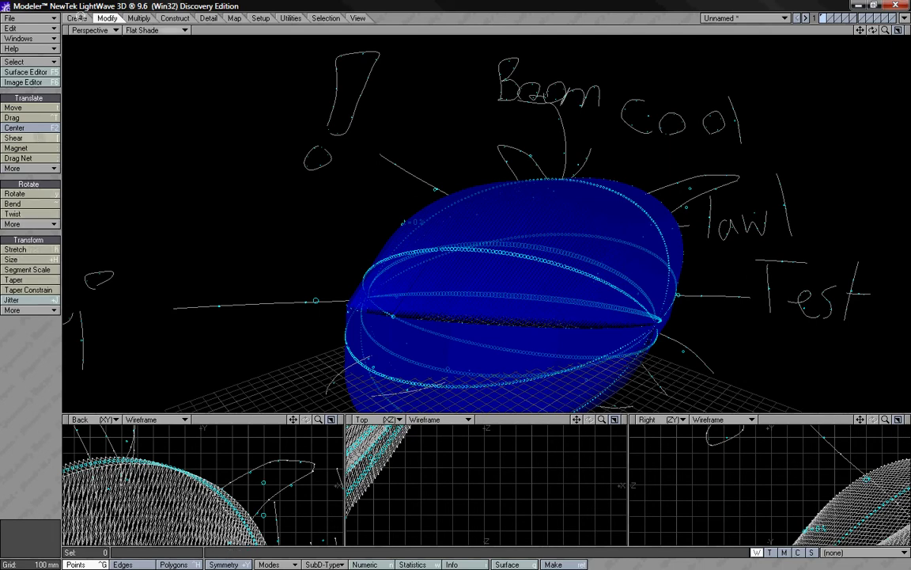
{"action": "left_click", "coordinate": [77, 18]}
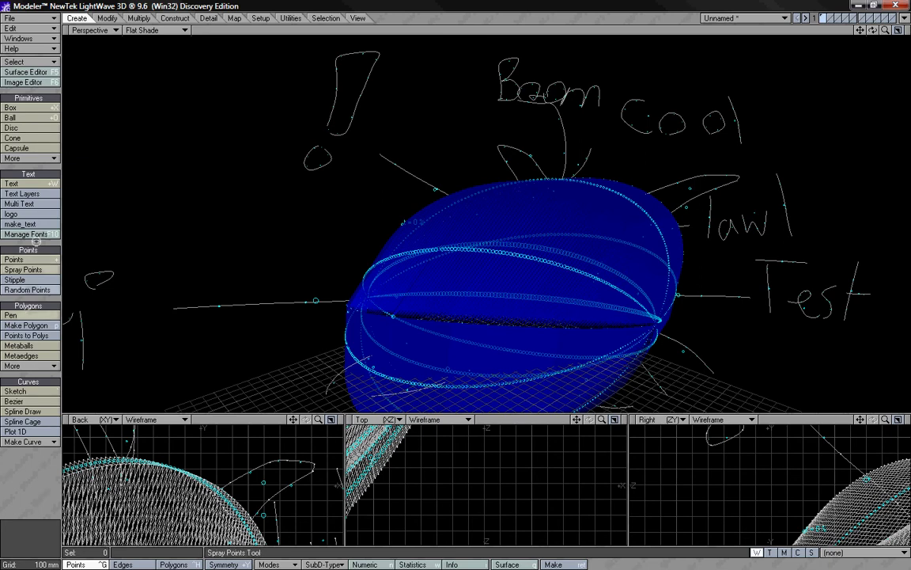
{"action": "left_click", "coordinate": [32, 183]}
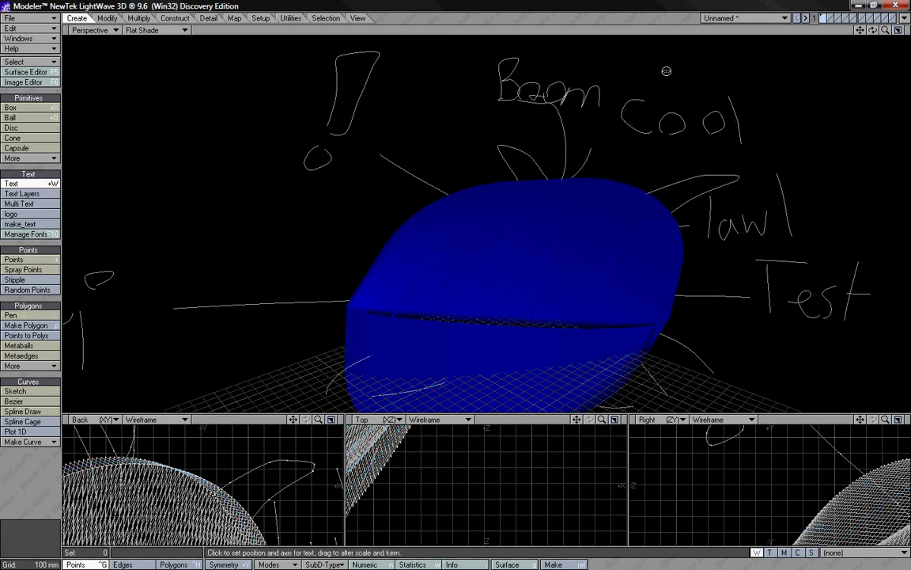
{"action": "left_click_drag", "start_coordinate": [860, 30], "coordinate": [455, 278]}
{"action": "left_click", "coordinate": [15, 194]}
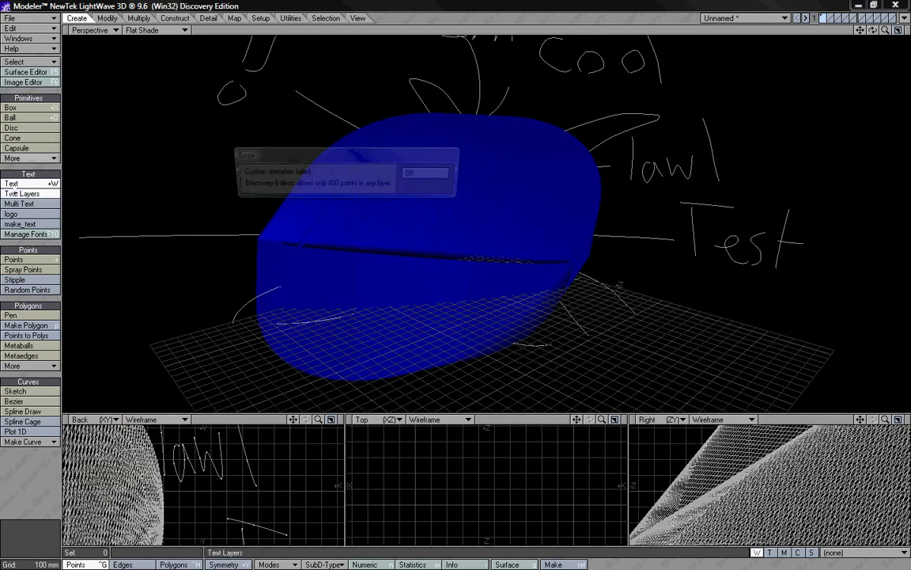
{"action": "left_click", "coordinate": [407, 173]}
{"action": "left_click", "coordinate": [38, 214]}
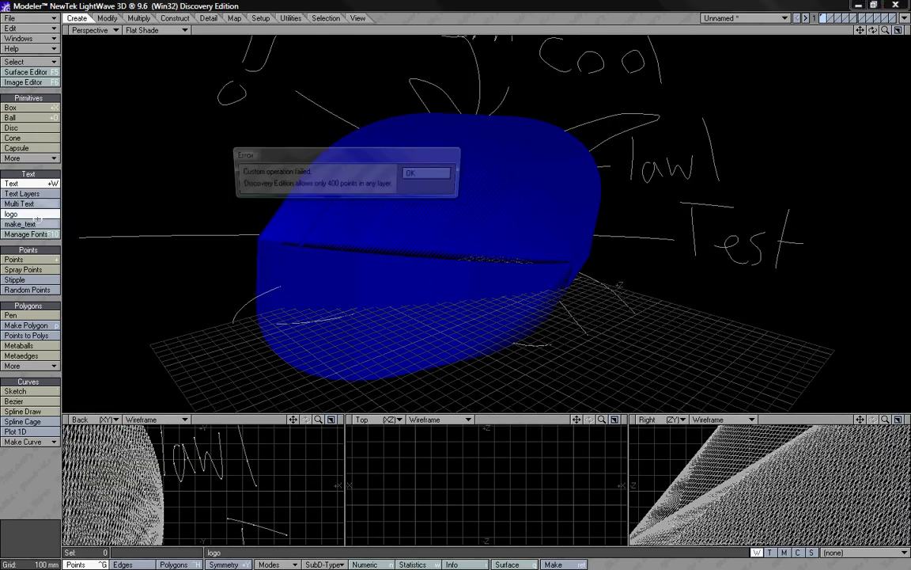
{"action": "left_click", "coordinate": [429, 173]}
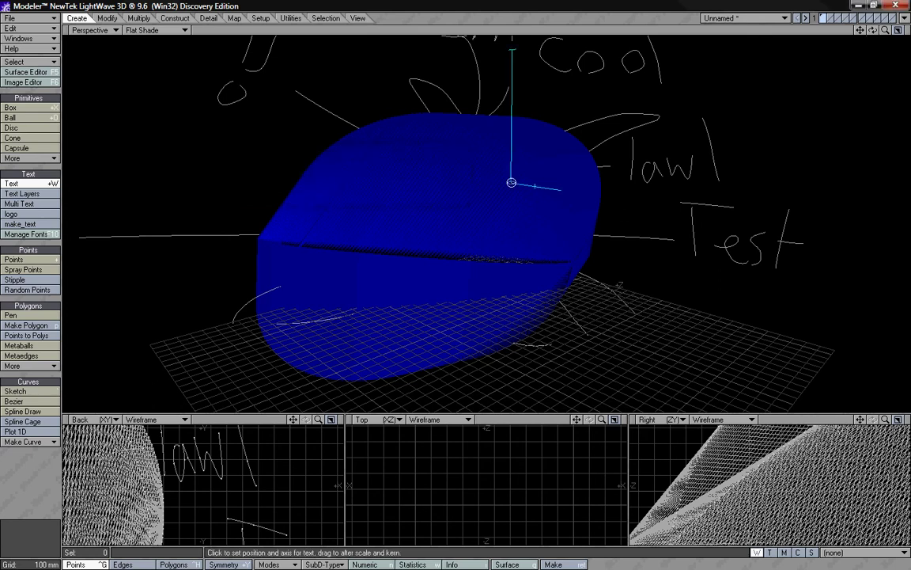
Place a Text tool insertion point on the grid beside the ball.
{"action": "left_click", "coordinate": [665, 363]}
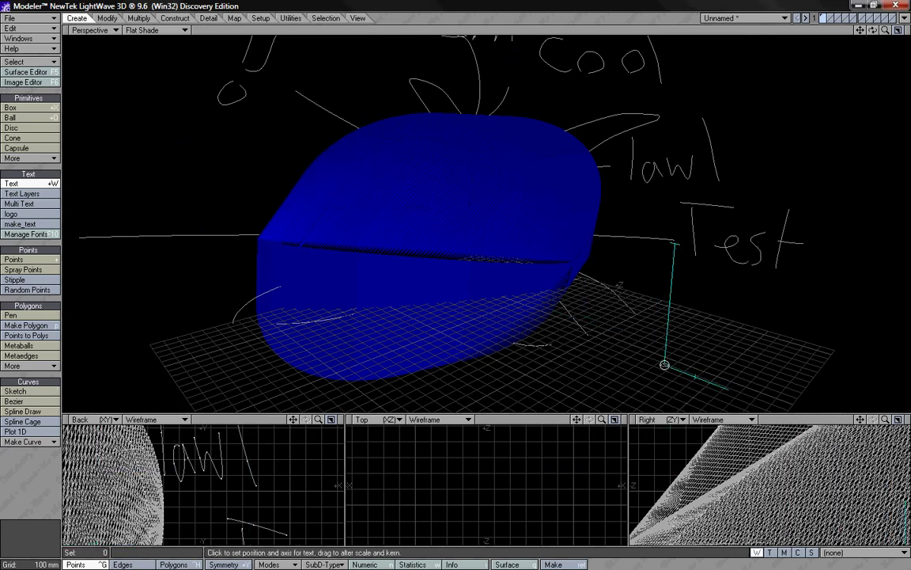
{"action": "left_click", "coordinate": [24, 184]}
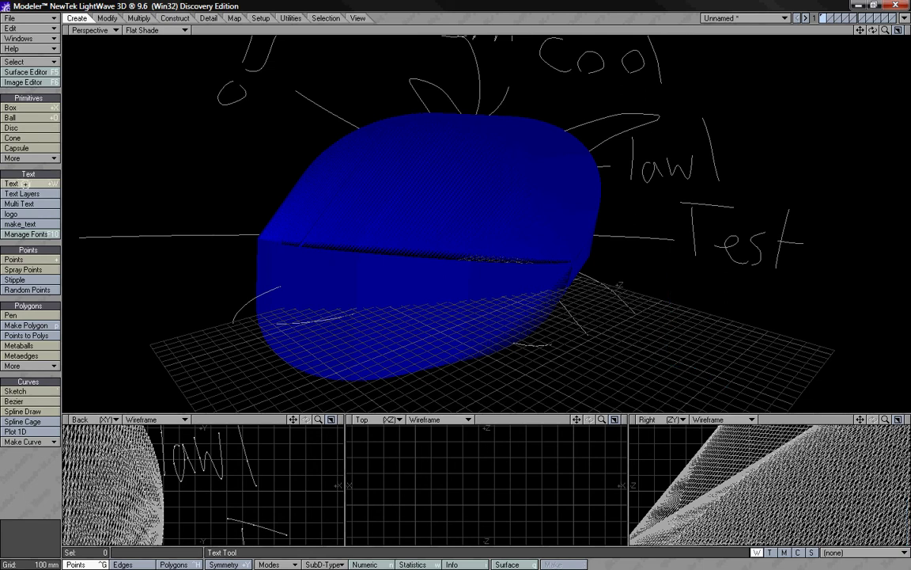
{"action": "left_click", "coordinate": [29, 186]}
{"action": "left_click_drag", "start_coordinate": [529, 364], "coordinate": [637, 354]}
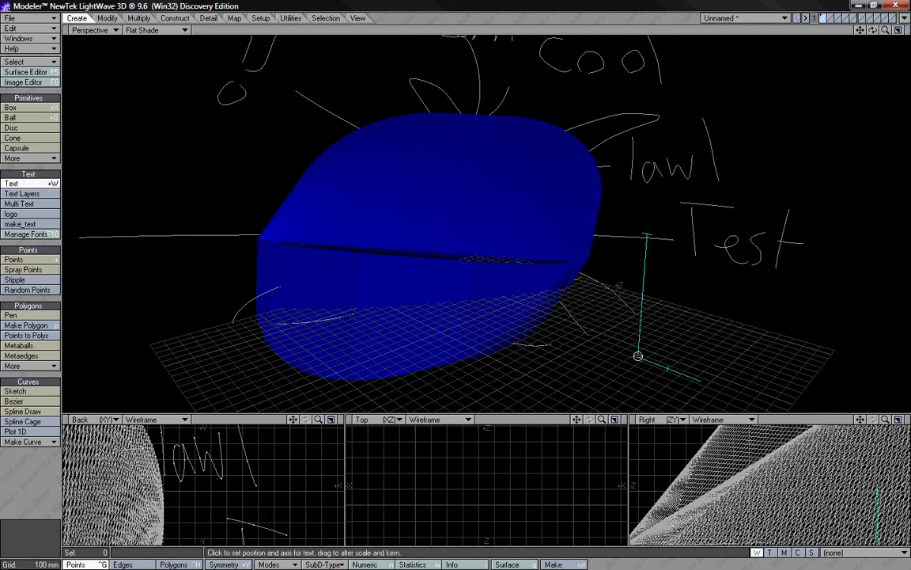
Enter the text "See ya" at the insertion point beside the ball.
{"action": "type", "text": "bV"}
{"action": "key", "text": "BackSpace"}
{"action": "key", "text": "BackSpace"}
{"action": "mouse_move", "coordinate": [873, 31]}
{"action": "left_mouse_down"}
{"action": "mouse_move", "coordinate": [454, 280]}
{"action": "mouse_move", "coordinate": [409, 251]}
{"action": "left_mouse_up"}
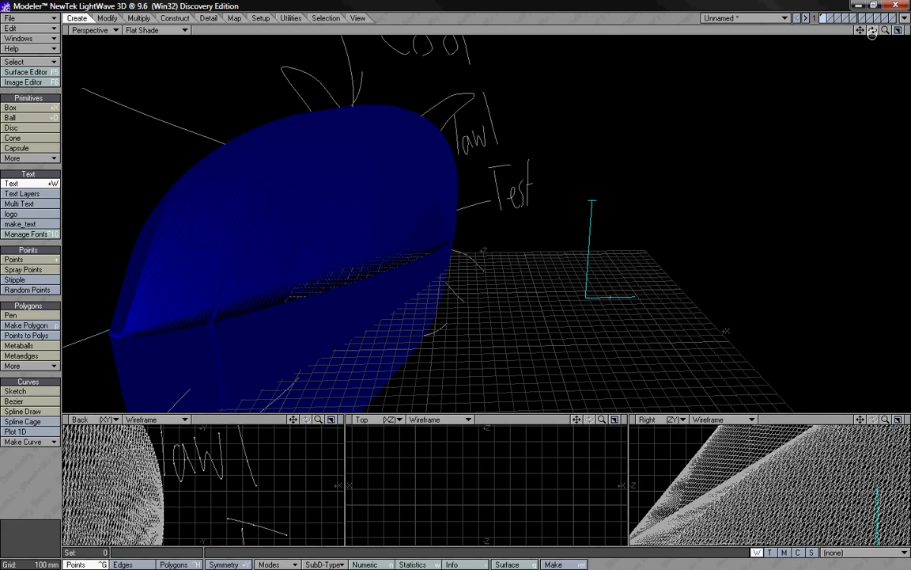
{"action": "type", "text": "See ya"}
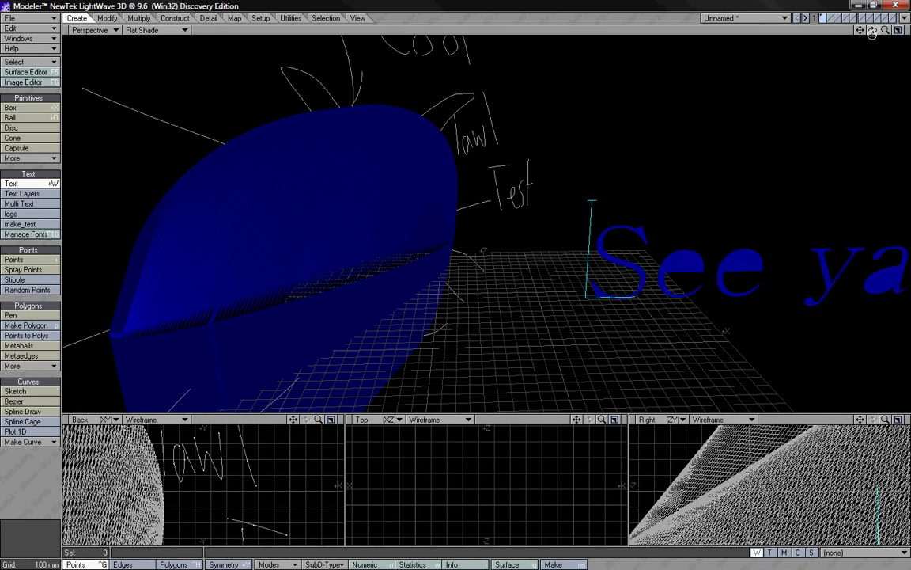
Replace the text beside the ball with "^^".
{"action": "mouse_move", "coordinate": [861, 30]}
{"action": "left_mouse_down"}
{"action": "mouse_move", "coordinate": [495, 275]}
{"action": "mouse_move", "coordinate": [456, 278]}
{"action": "mouse_move", "coordinate": [456, 271]}
{"action": "mouse_move", "coordinate": [439, 309]}
{"action": "mouse_move", "coordinate": [452, 273]}
{"action": "mouse_move", "coordinate": [480, 299]}
{"action": "mouse_move", "coordinate": [410, 250]}
{"action": "left_mouse_up"}
{"action": "key", "text": "BackSpace"}
{"action": "key", "text": "BackSpace"}
{"action": "key", "text": "BackSpace"}
{"action": "key", "text": "BackSpace"}
{"action": "key", "text": "BackSpace"}
{"action": "key", "text": "BackSpace"}
{"action": "key", "text": "BackSpace"}
{"action": "key", "text": "BackSpace"}
{"action": "key", "text": "BackSpace"}
{"action": "key", "text": "BackSpace"}
{"action": "key", "text": "BackSpace"}
{"action": "key", "text": "BackSpace"}
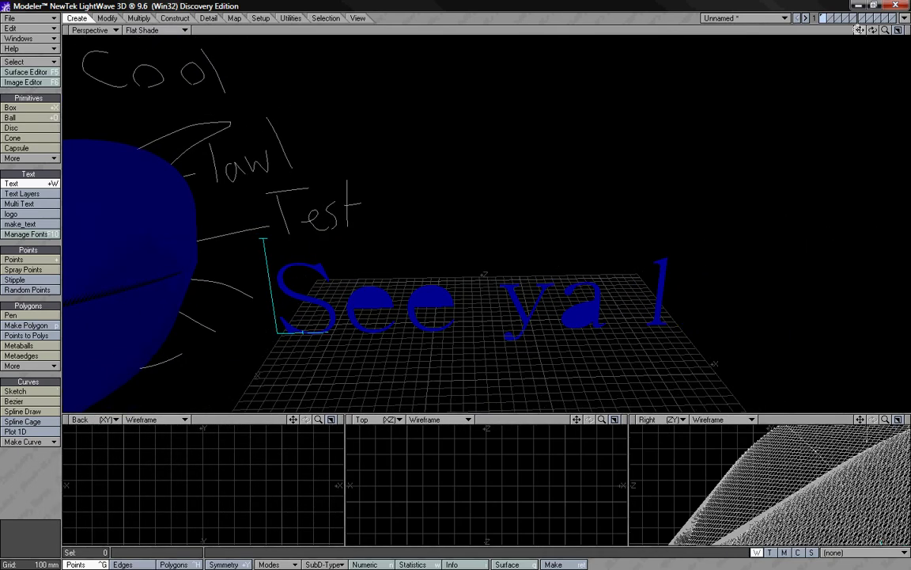
{"action": "type", "text": "^^"}
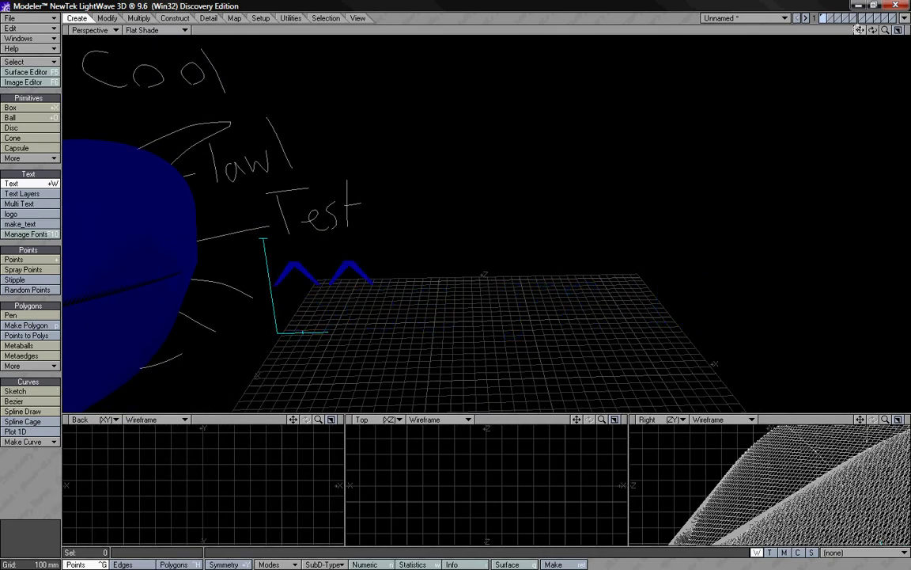